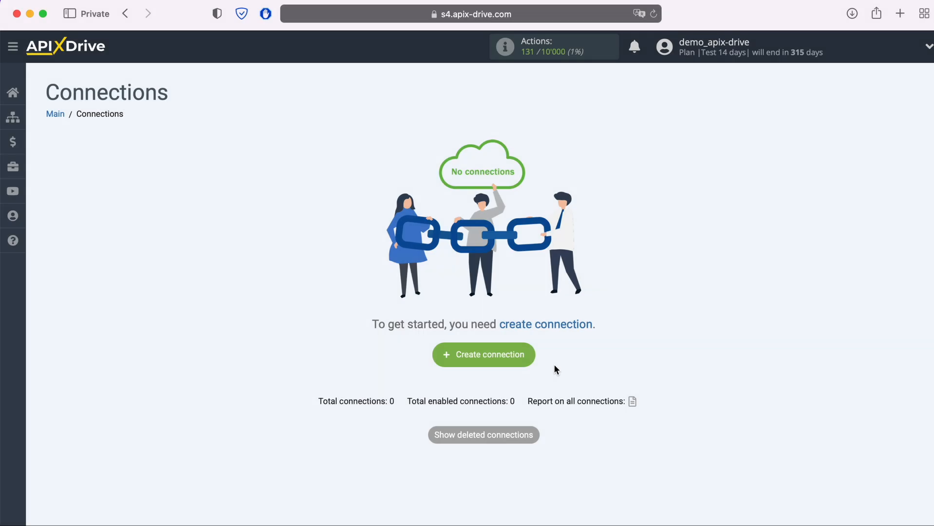
Step: Start a new connection with Ecwid as the data source system
click(528, 360)
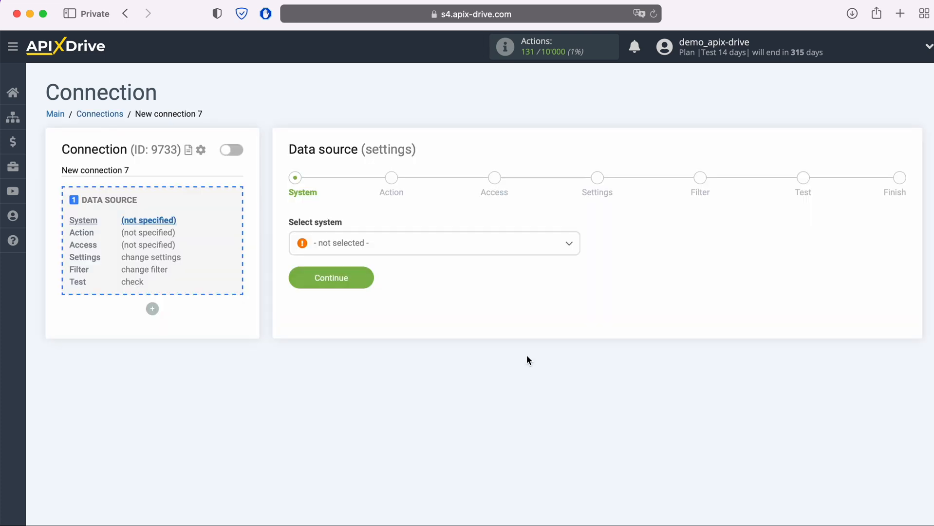
click(450, 251)
scroll(465, 364, down, 15)
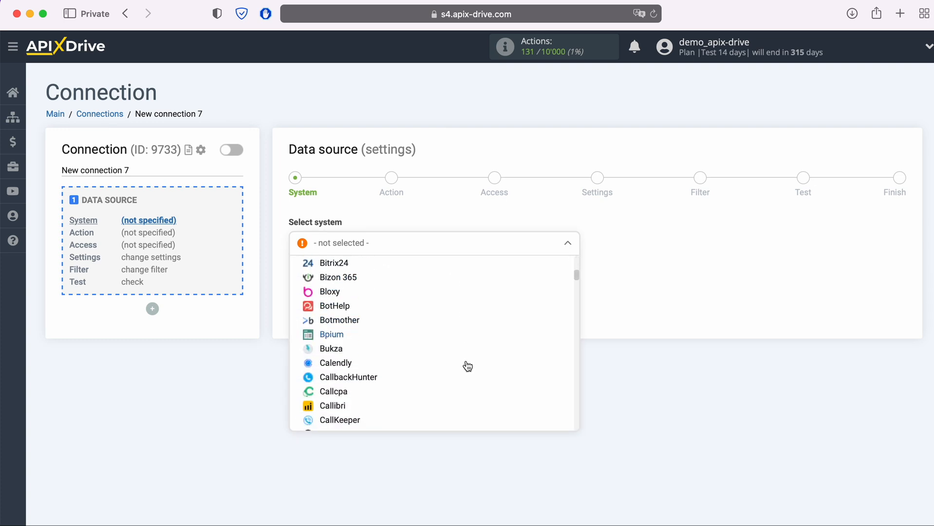
scroll(465, 365, down, 5)
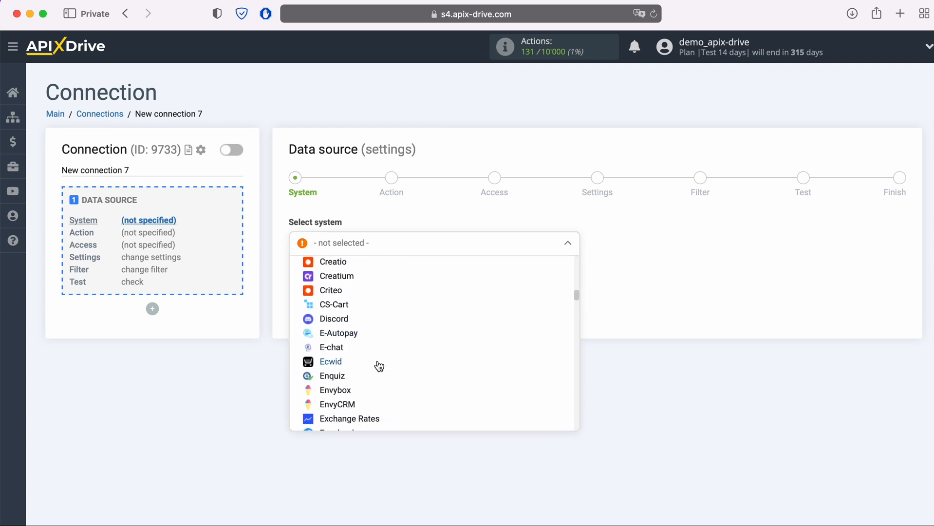
click(335, 364)
click(360, 279)
Step: Set the Ecwid trigger action to Get ORDERS (new) and proceed to account access
click(450, 250)
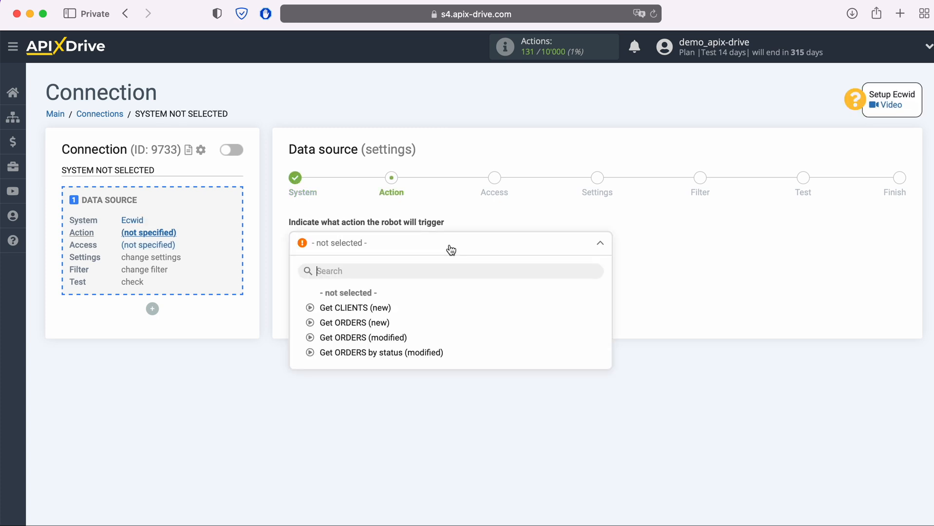
click(379, 323)
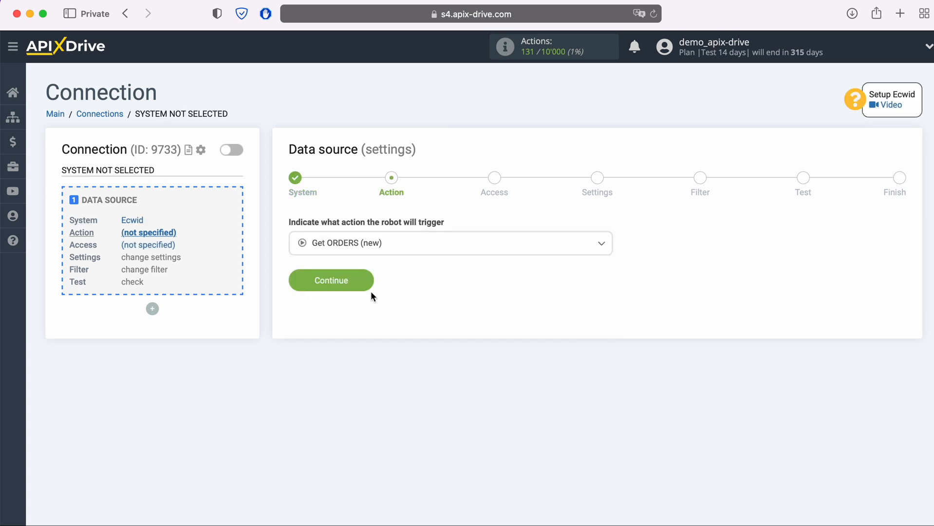
click(369, 287)
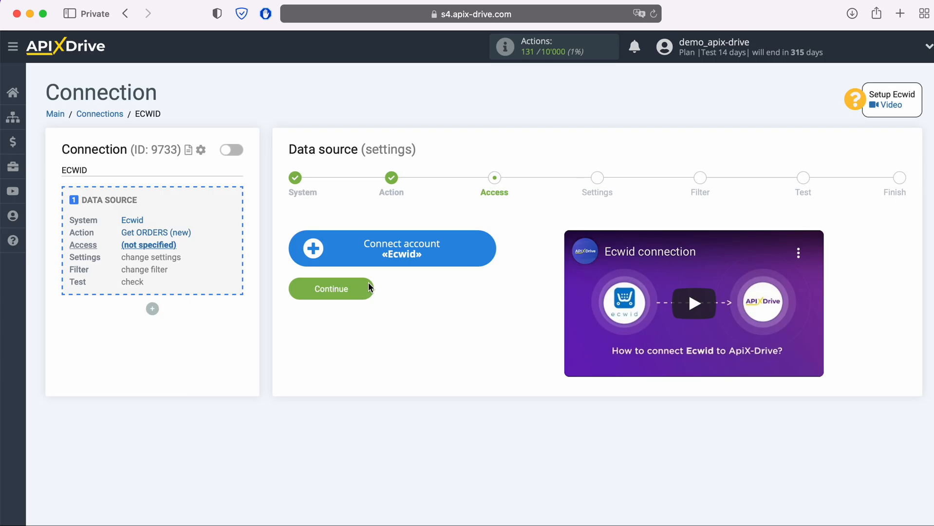
Step: Sign in to the Ecwid store account with its e-mail and password
click(489, 247)
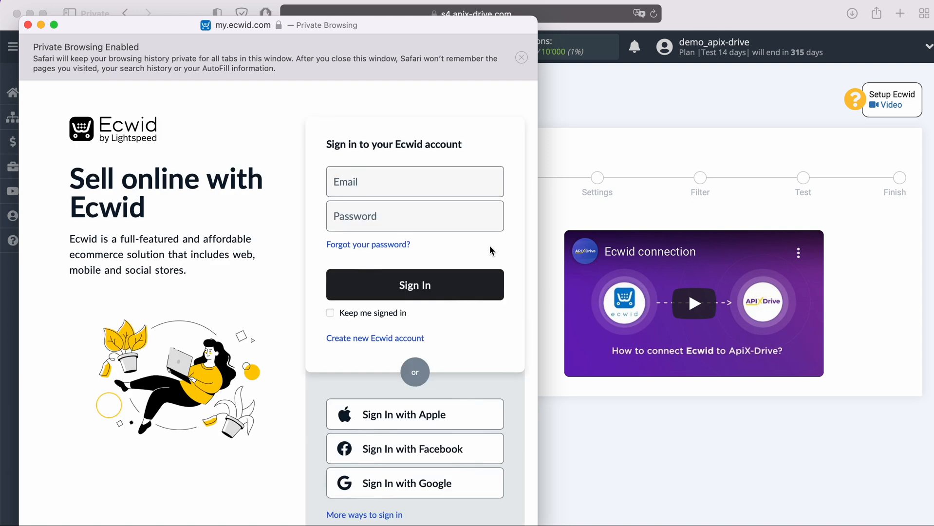
click(425, 188)
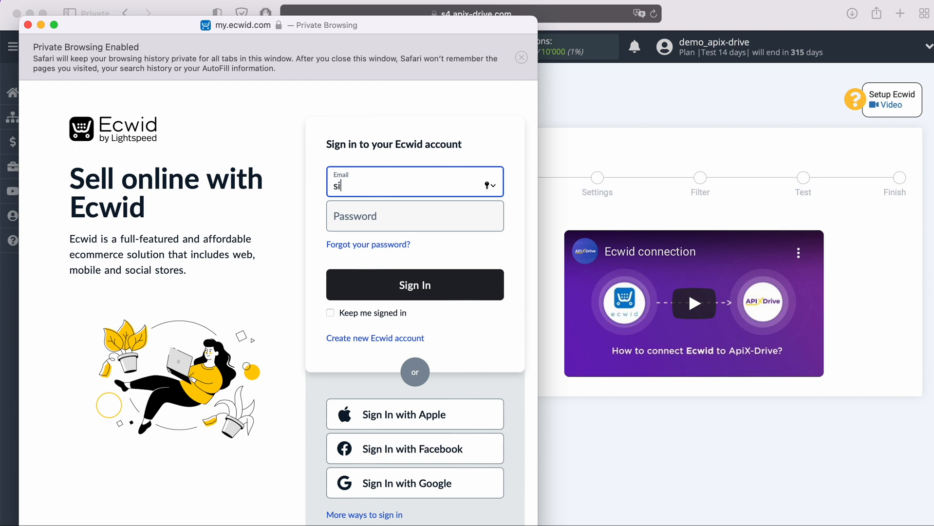
click(416, 212)
text(•)
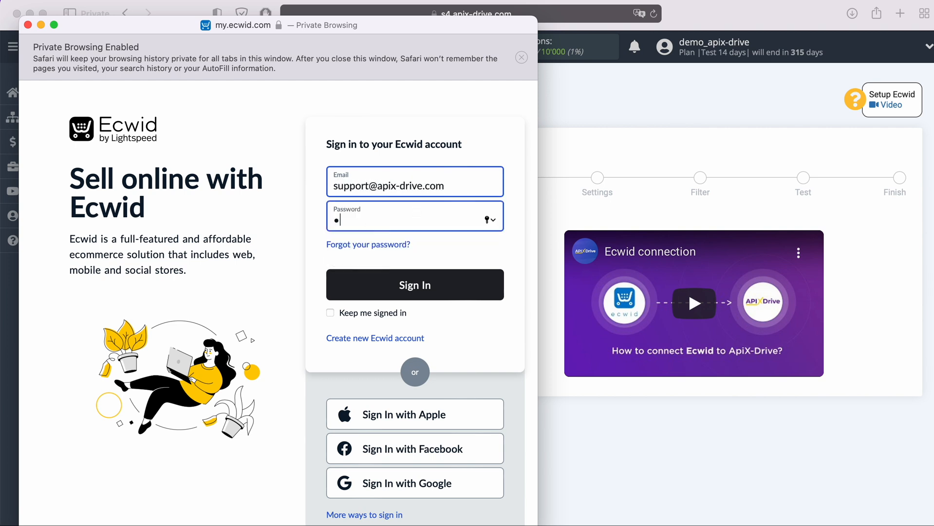
text(•••••••••••)
click(445, 285)
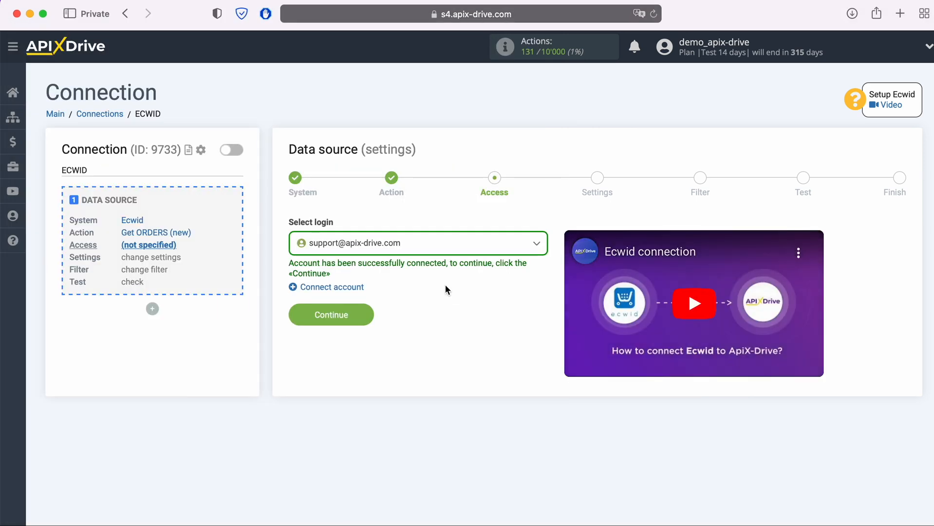
Step: Select the connected Ecwid account as the source login and continue to Settings
click(424, 243)
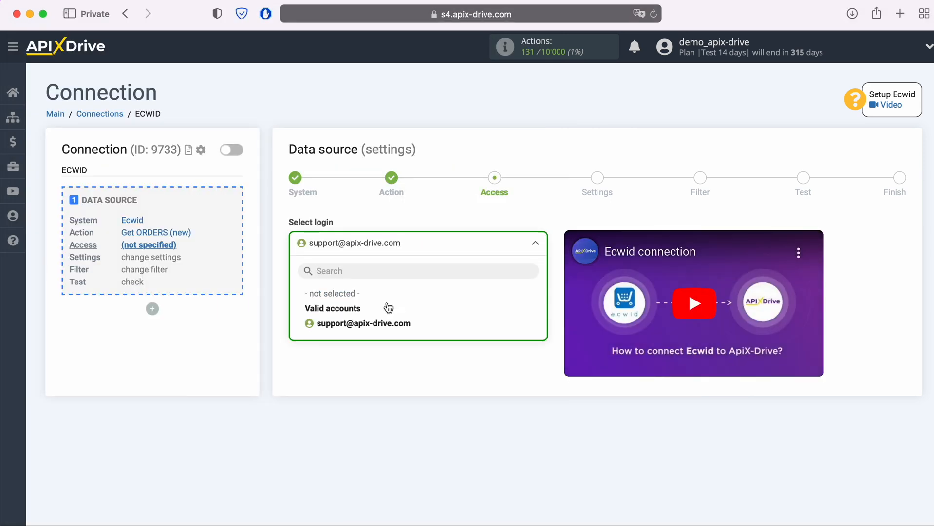
click(389, 323)
click(366, 313)
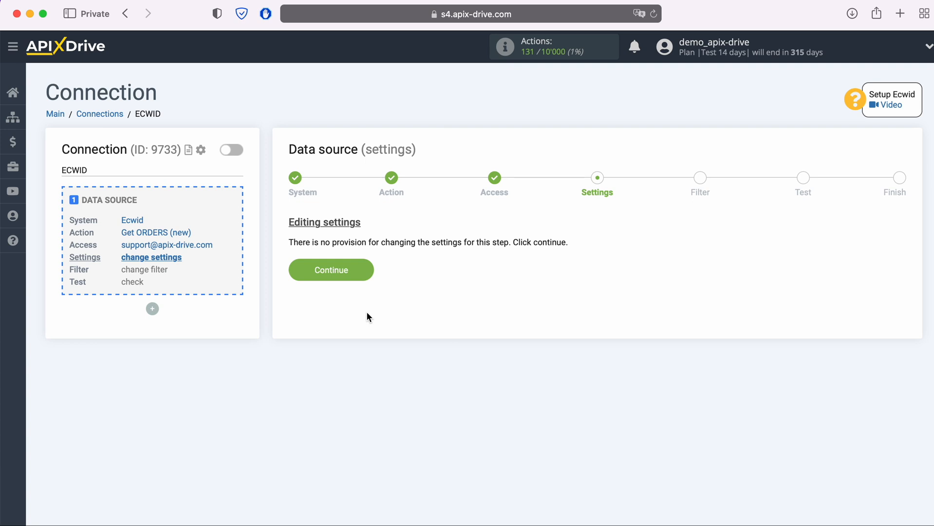
Step: Skip the Settings and Filter steps, review the sample order test data, and finish the source setup
click(364, 270)
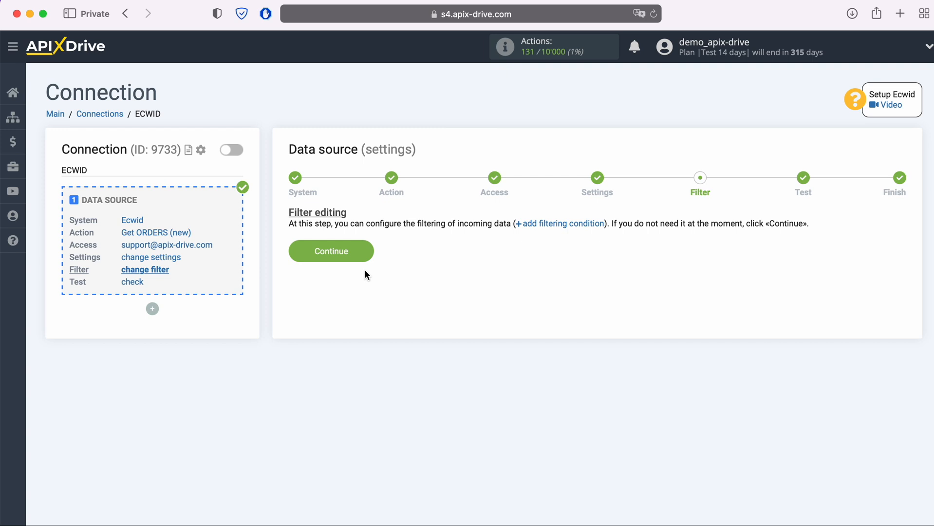
click(368, 254)
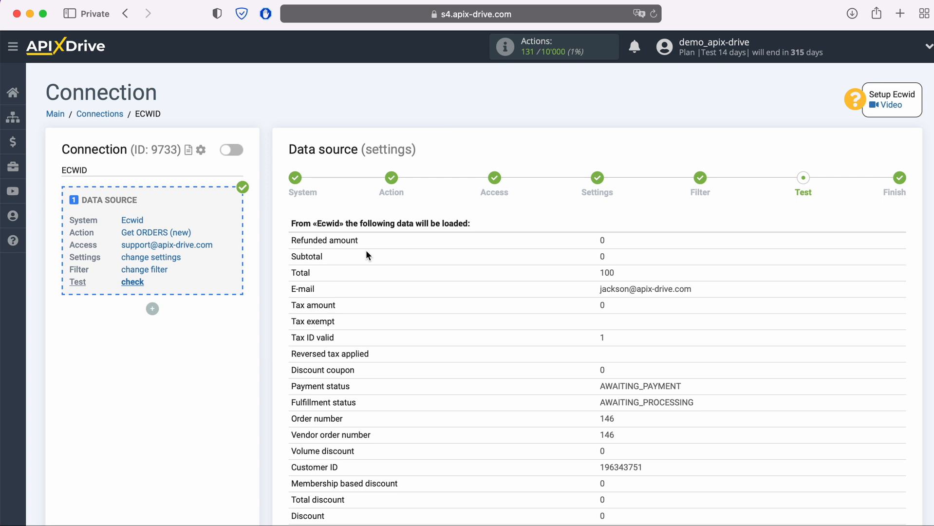
scroll(366, 253, down, 6)
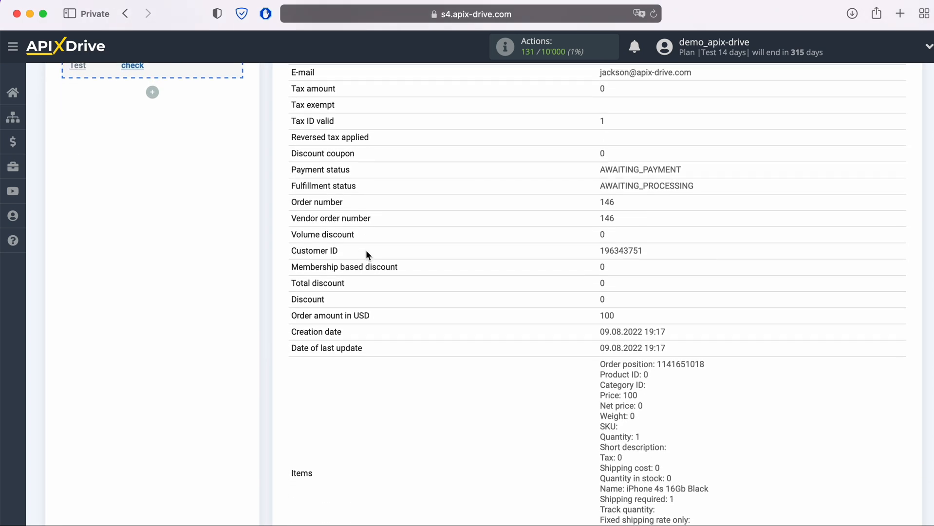
scroll(367, 252, down, 7)
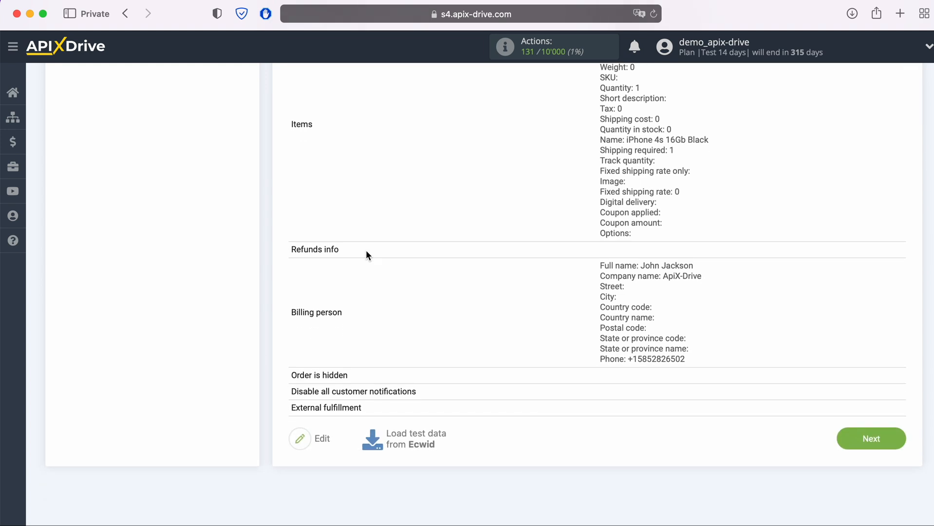
click(861, 395)
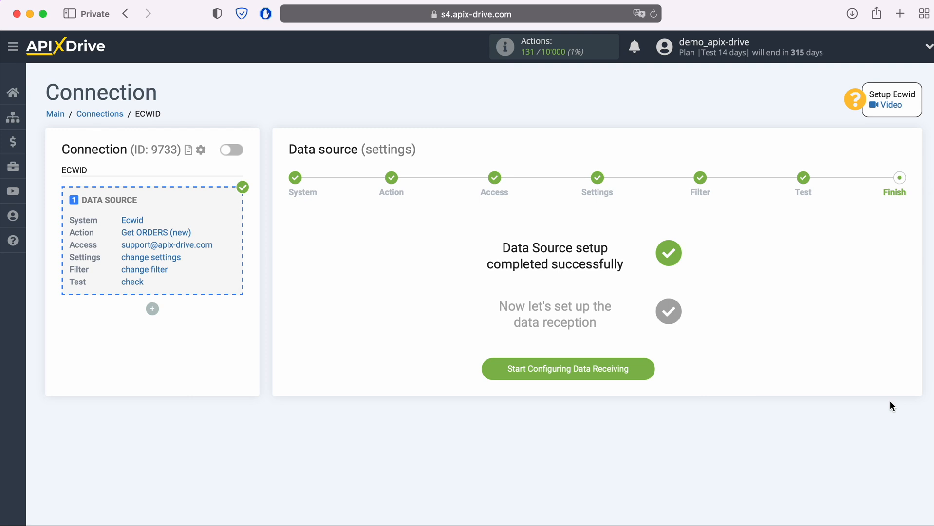
Step: Choose Slack as the data destination system
click(643, 371)
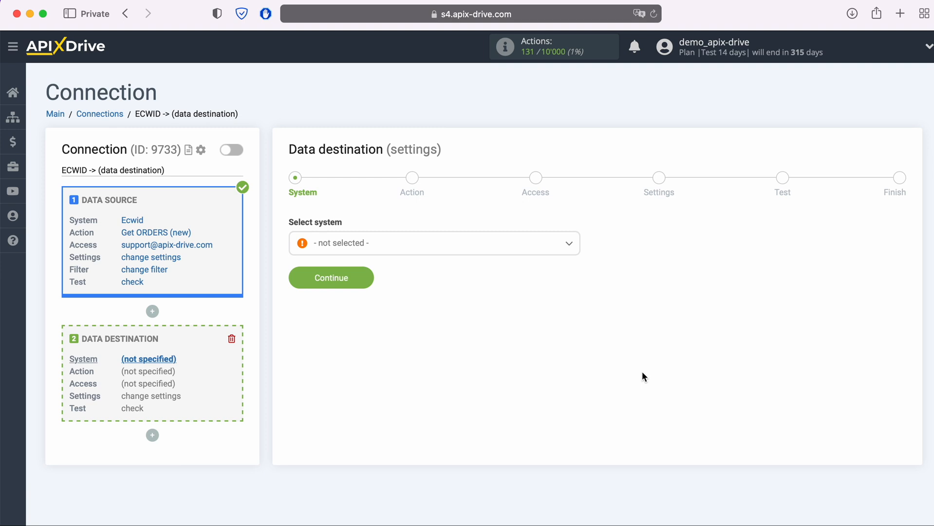
click(425, 246)
scroll(509, 315, down, 10)
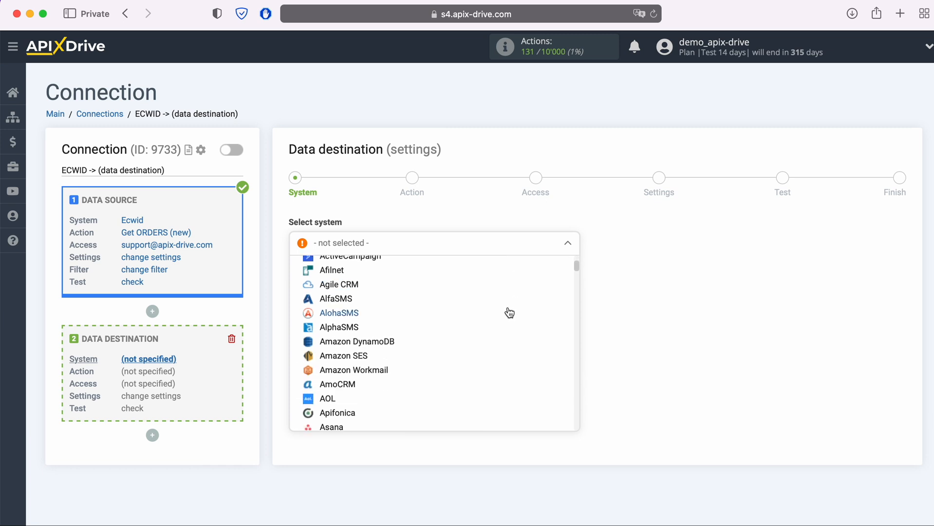
scroll(503, 311, down, 10)
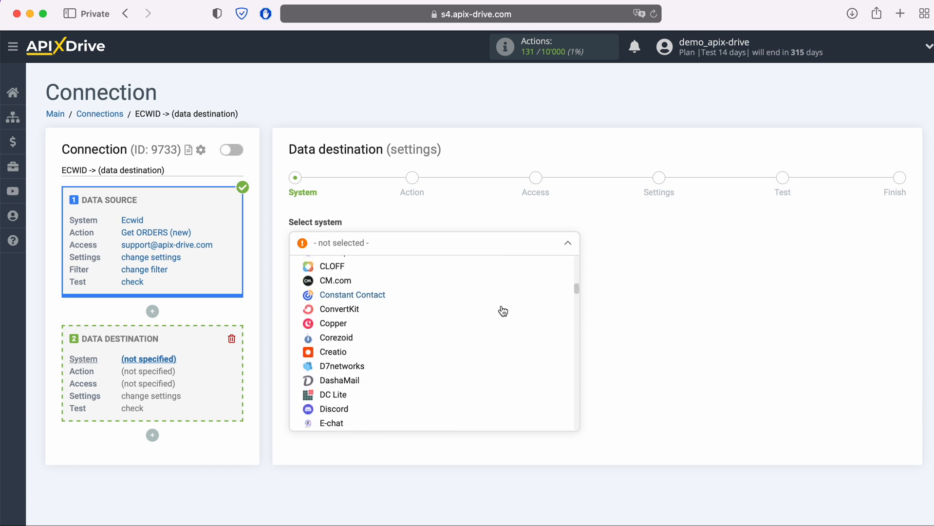
scroll(503, 311, down, 10)
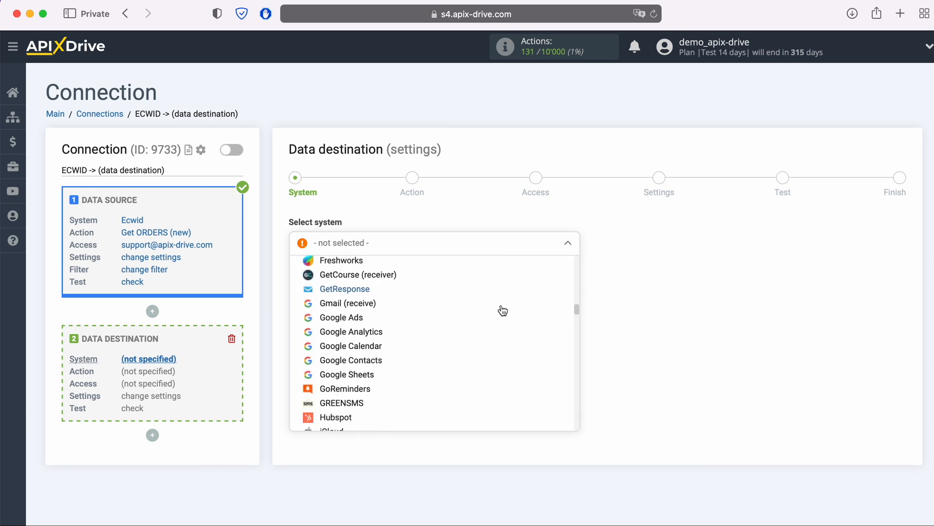
scroll(503, 311, down, 10)
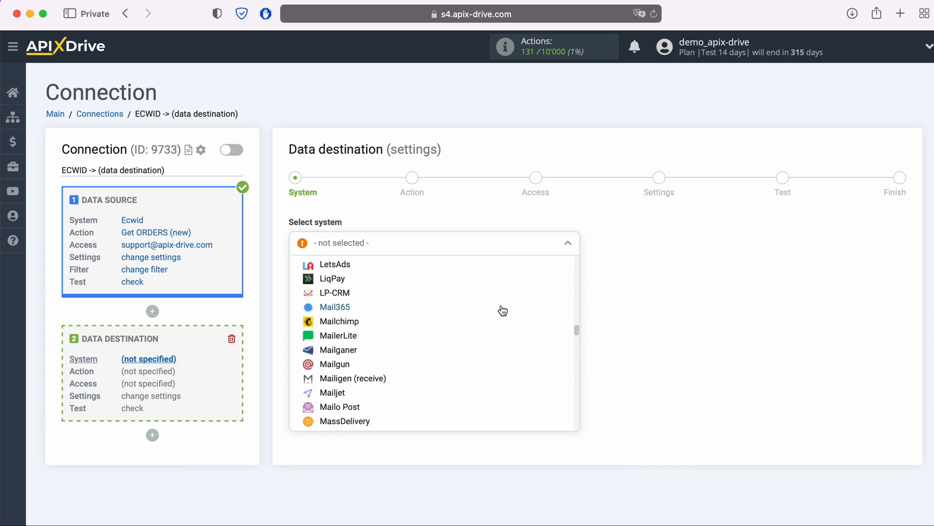
scroll(503, 311, down, 10)
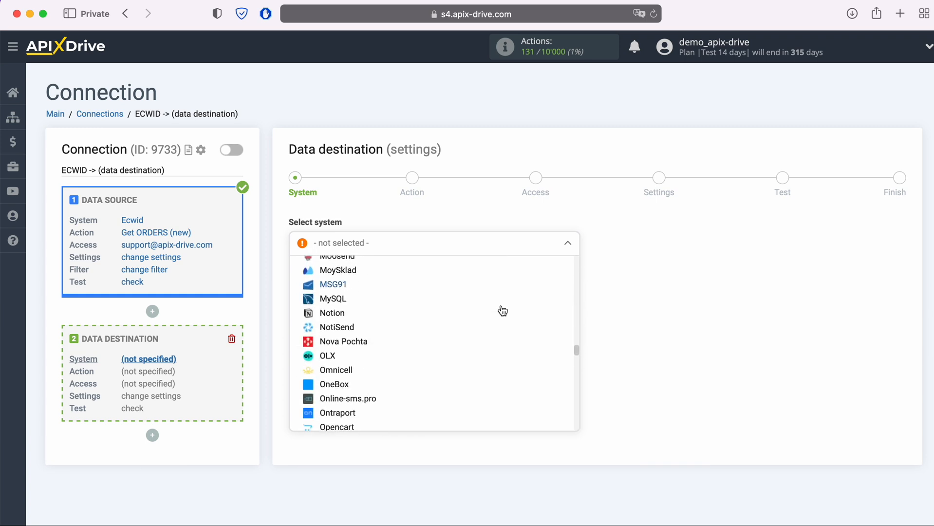
scroll(503, 311, down, 10)
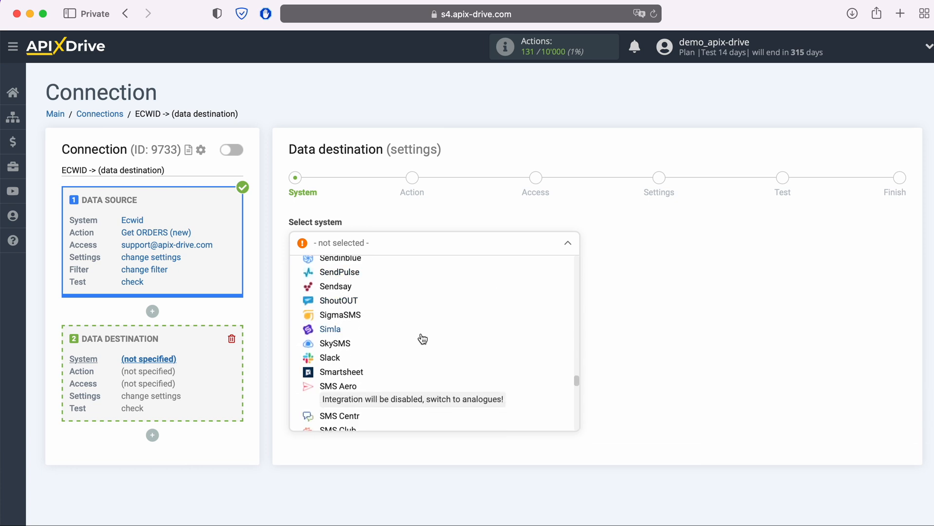
click(333, 359)
click(366, 277)
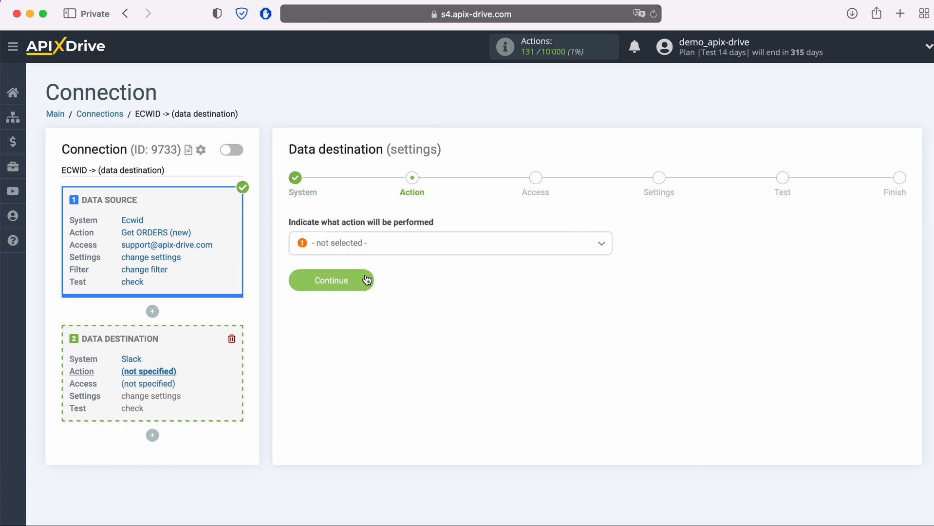
Step: Set the Slack action to Send MESSAGE (channel) and proceed to account access
click(401, 245)
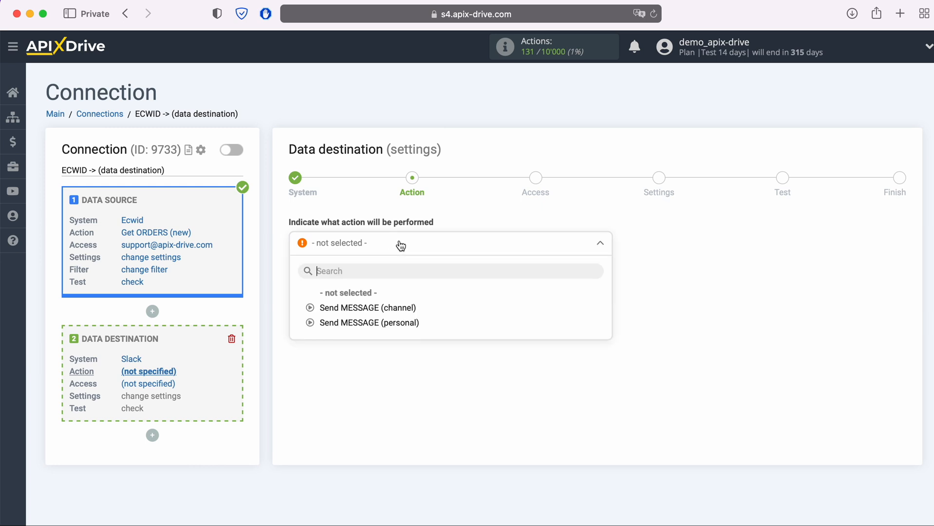
click(377, 307)
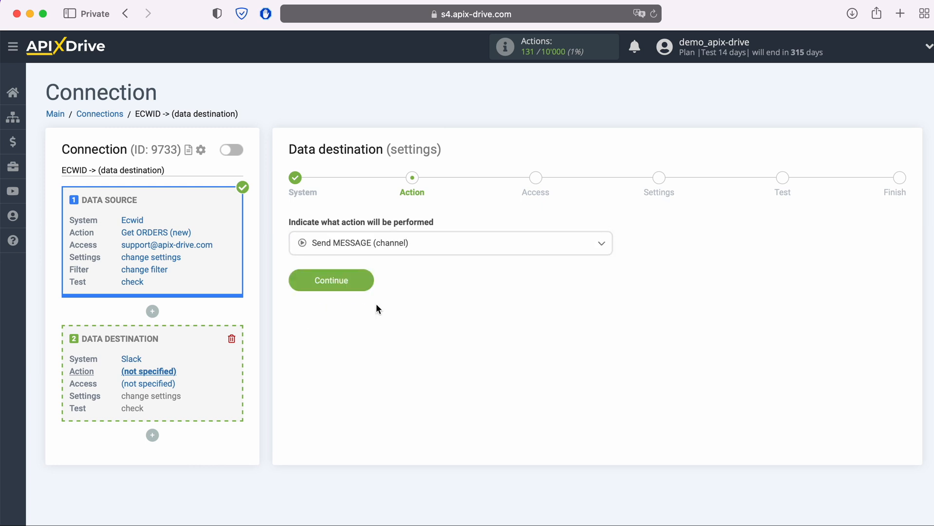
click(369, 282)
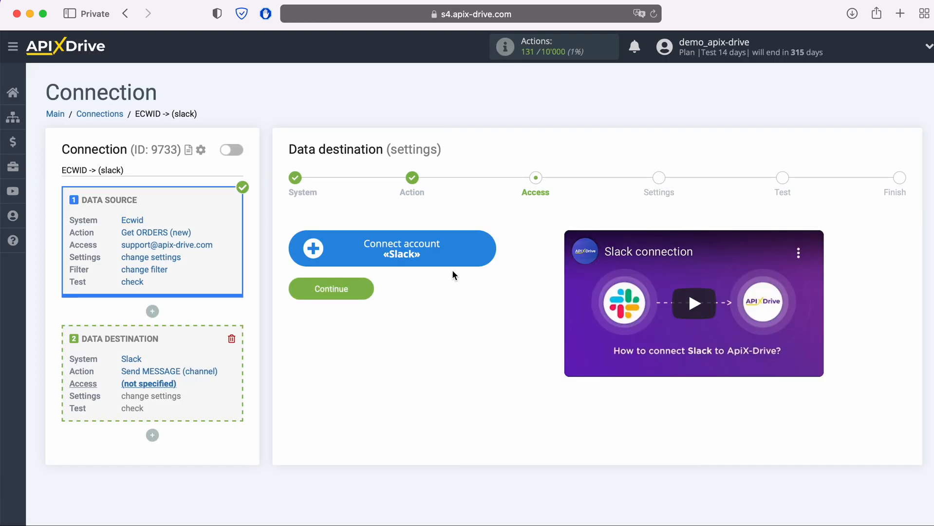
click(487, 244)
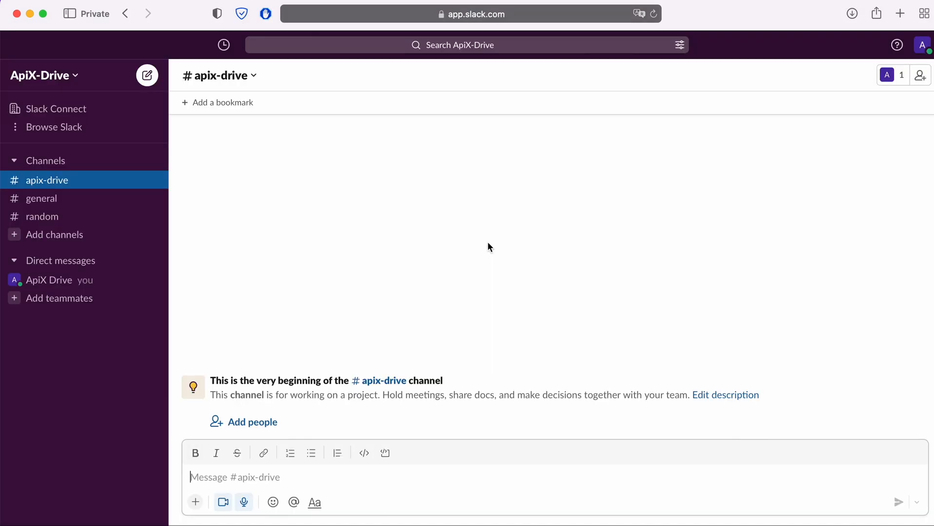
click(71, 78)
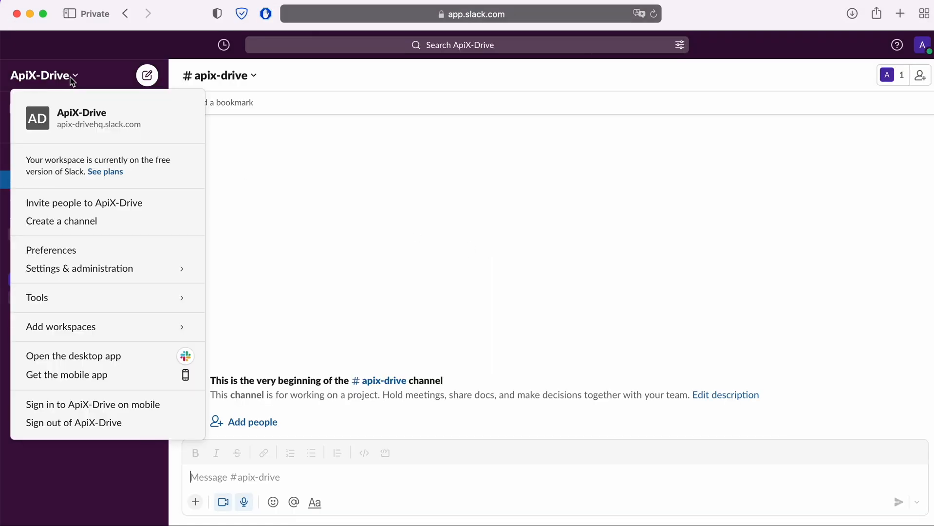
click(76, 123)
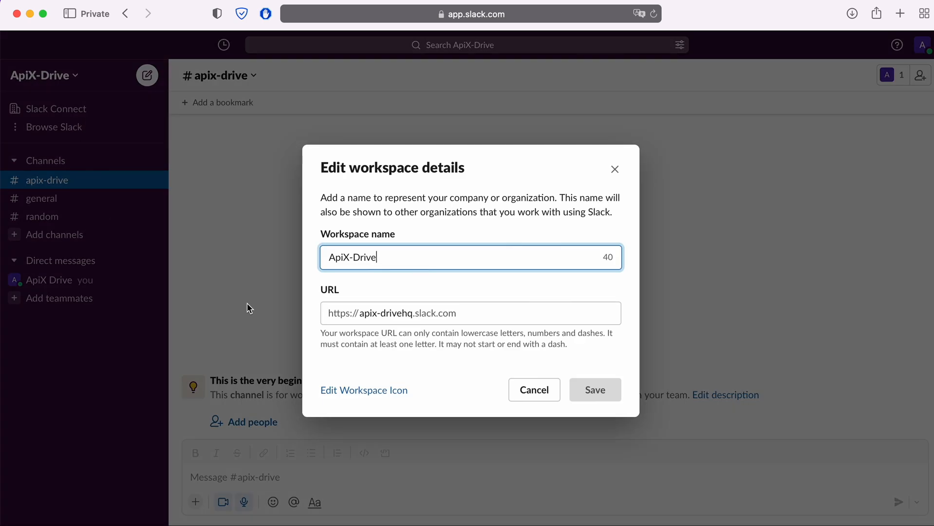
drag(362, 315, 412, 314)
right_click(405, 313)
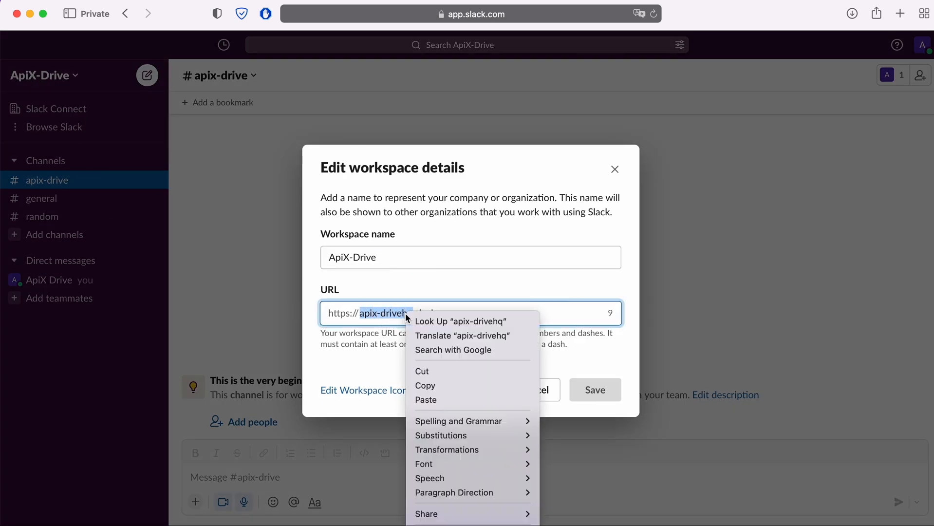
click(434, 383)
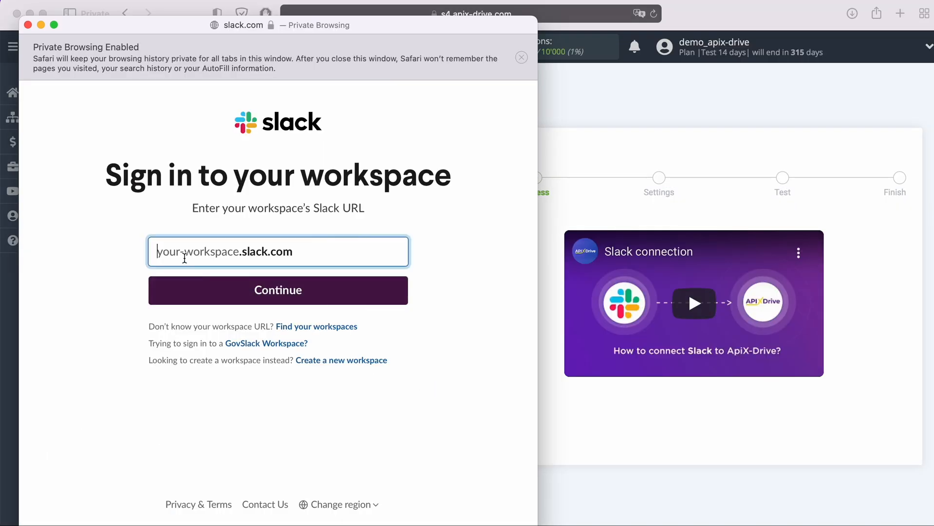
Step: Paste apix-drivehq into the Slack workspace URL field and continue to sign-in
right_click(185, 258)
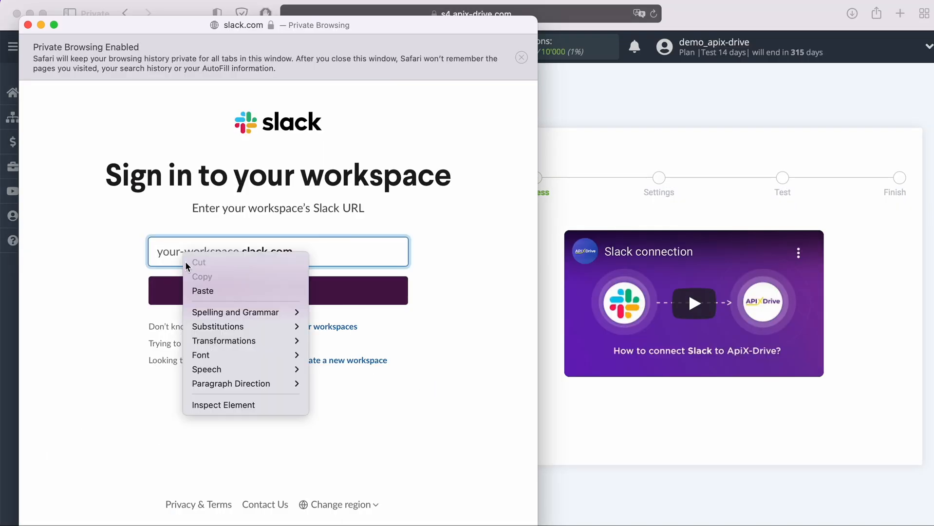
click(209, 287)
click(323, 293)
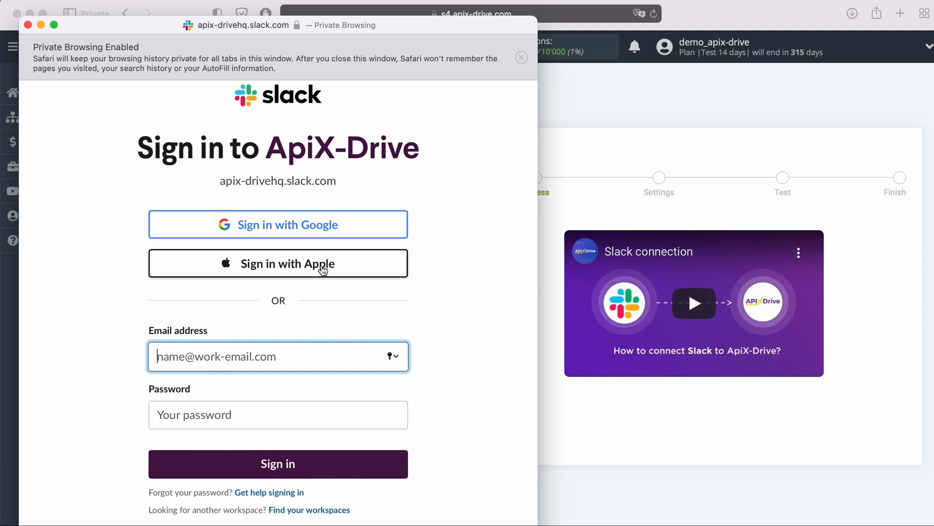
Step: Sign in with the saved Google account and allow ApiX-Drive access to the workspace
click(345, 229)
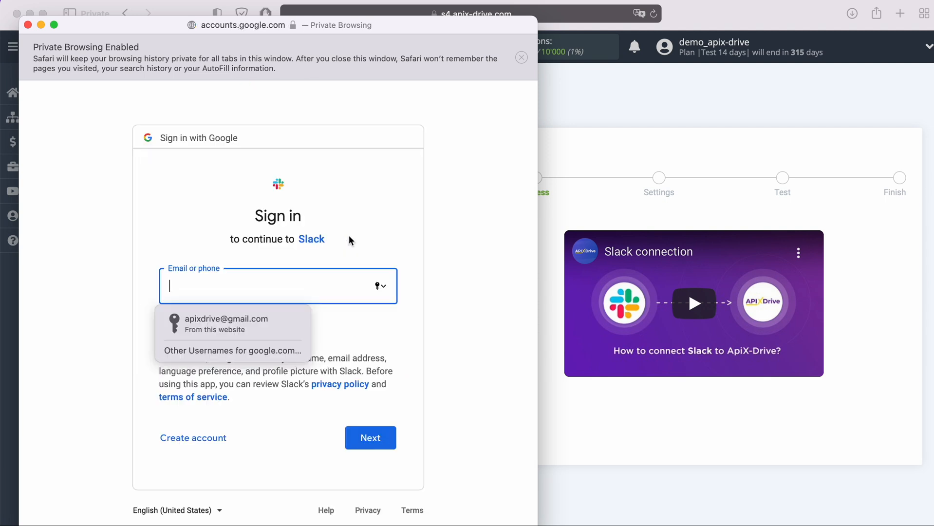
click(276, 322)
click(387, 437)
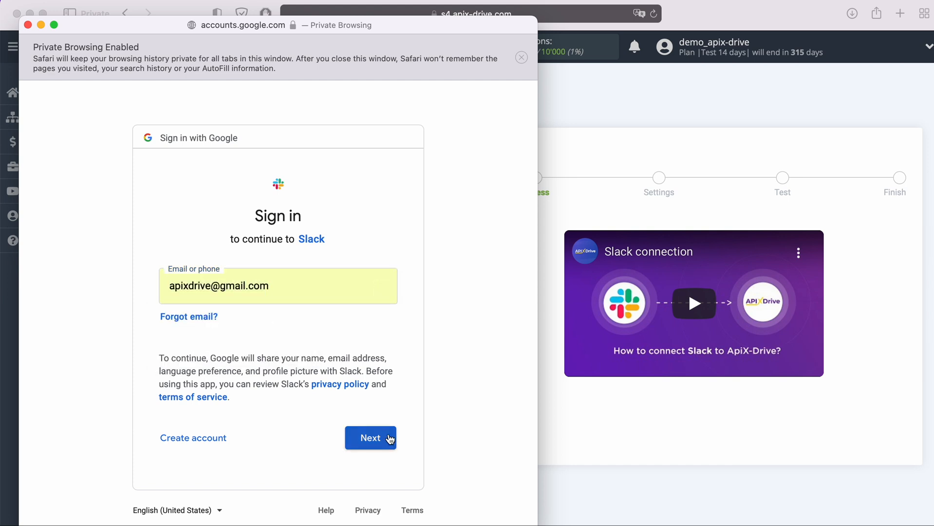
click(268, 319)
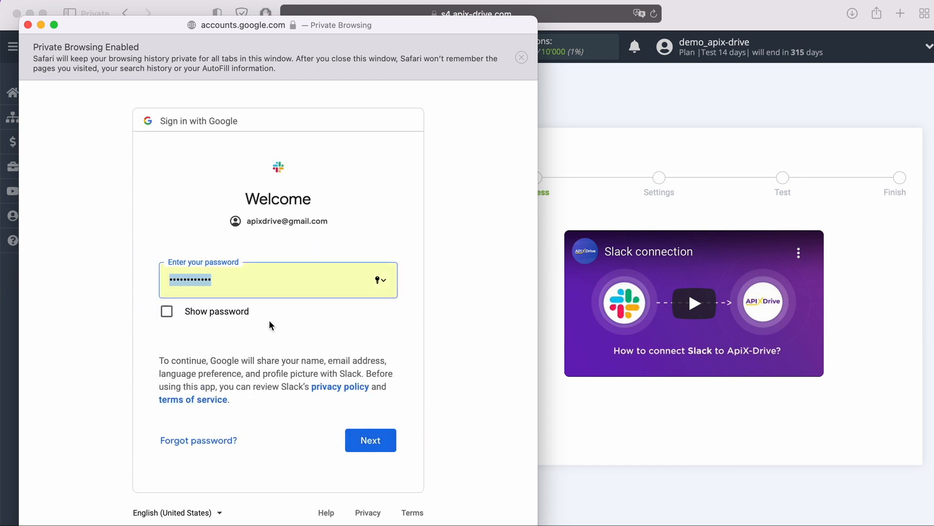
click(384, 441)
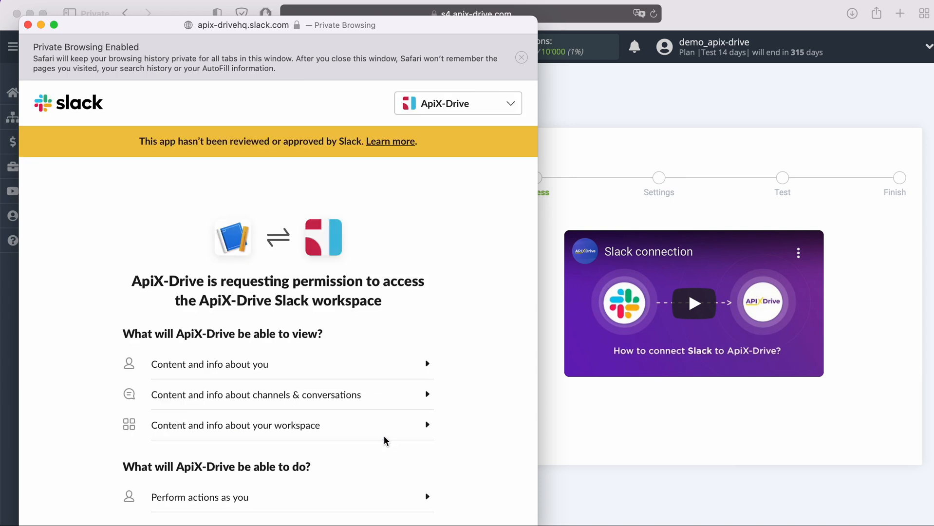
scroll(383, 440, down, 3)
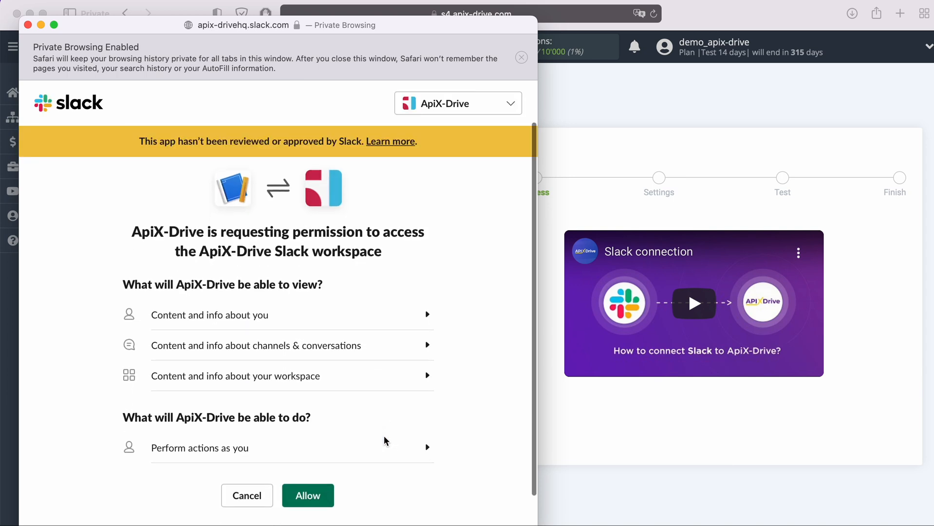
click(308, 464)
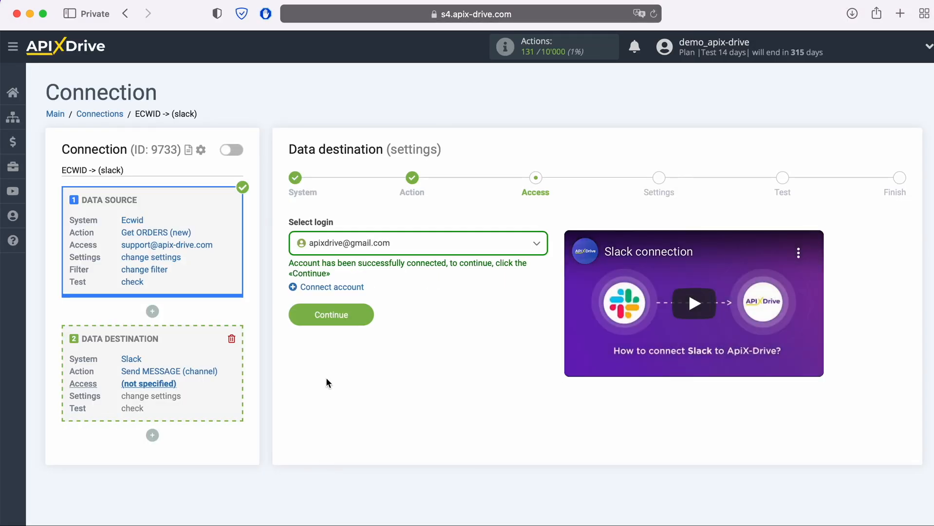
Step: Select the connected Slack login, continue to Settings, and choose the apix-drive channel
click(416, 253)
click(391, 321)
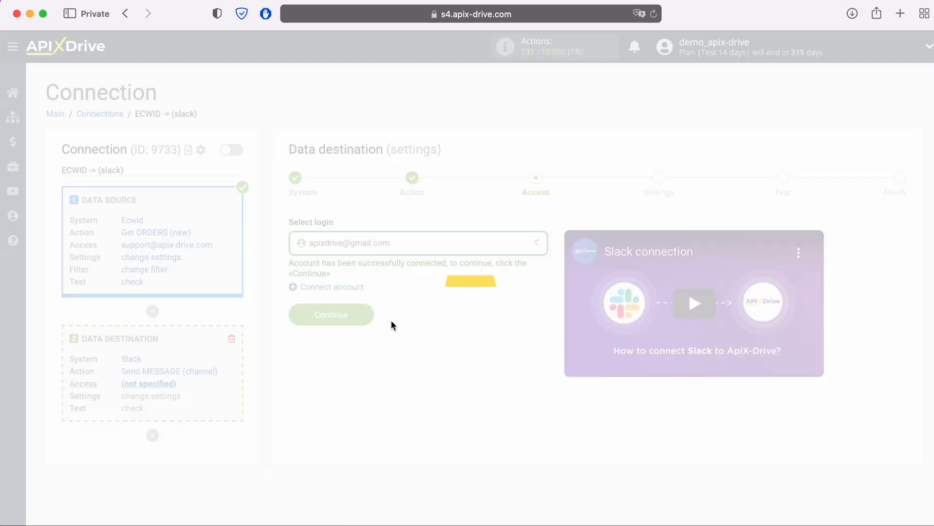
click(368, 315)
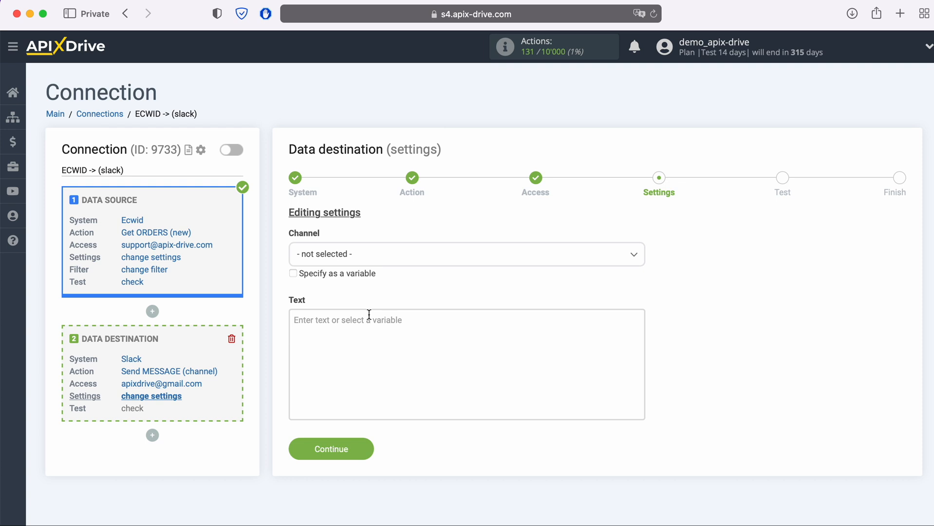
click(364, 255)
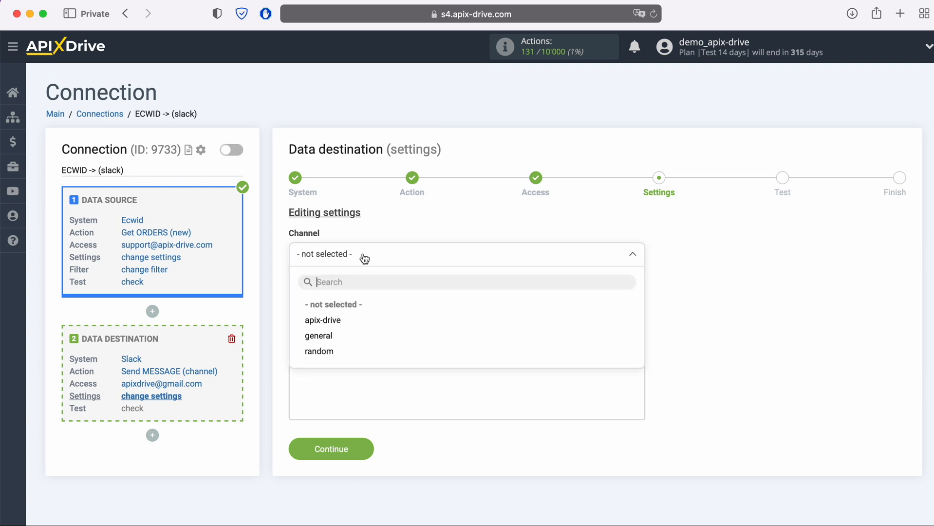
click(341, 320)
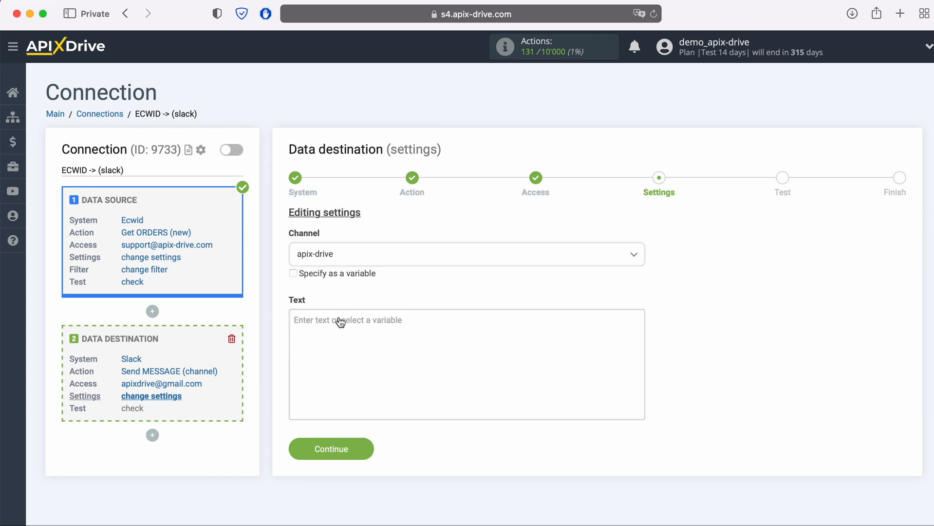
Step: Insert the Full name variable and put the heading 'New ORDER from Ecwid' above it
click(341, 322)
scroll(341, 322, down, 4)
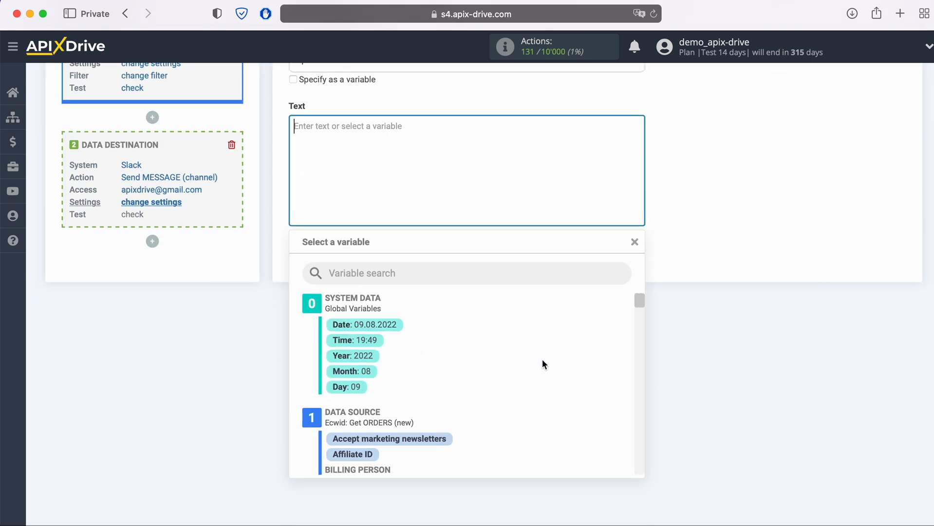
scroll(541, 360, down, 3)
click(431, 394)
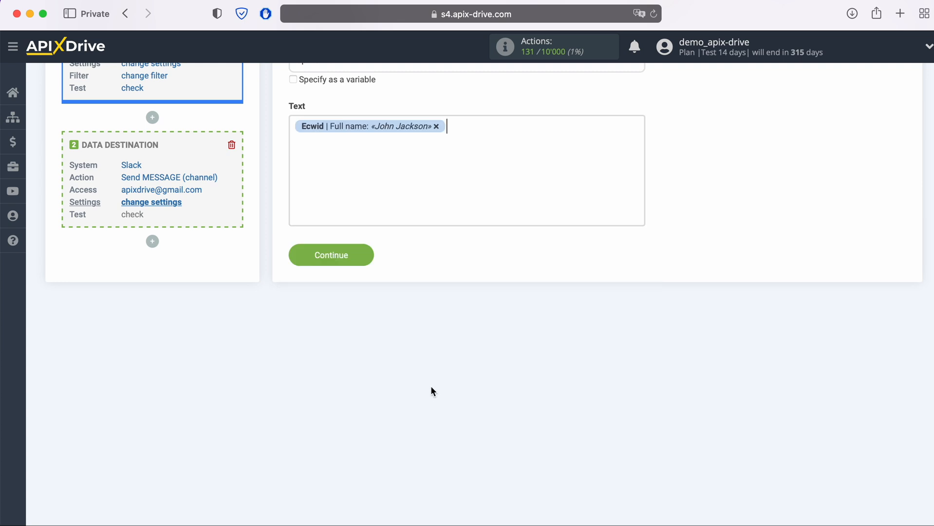
click(289, 130)
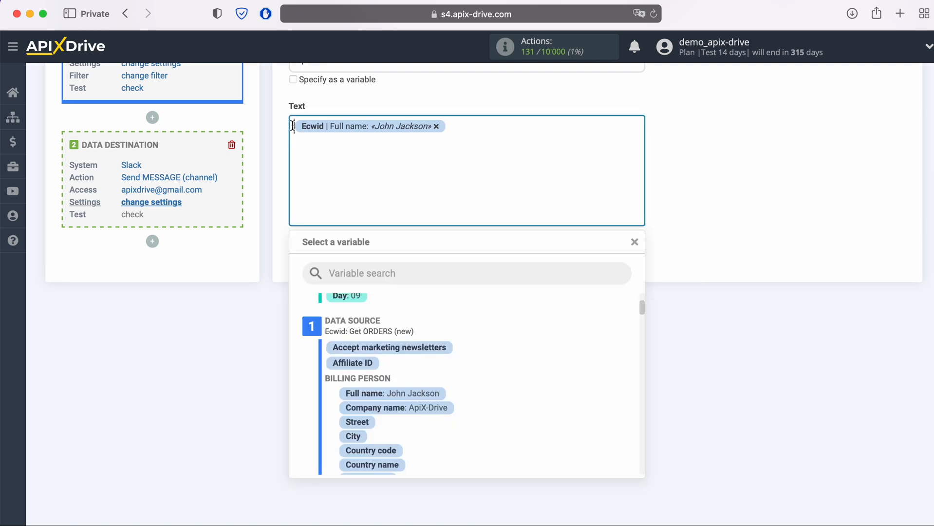
text(New ORDE)
text(R from Ecwi)
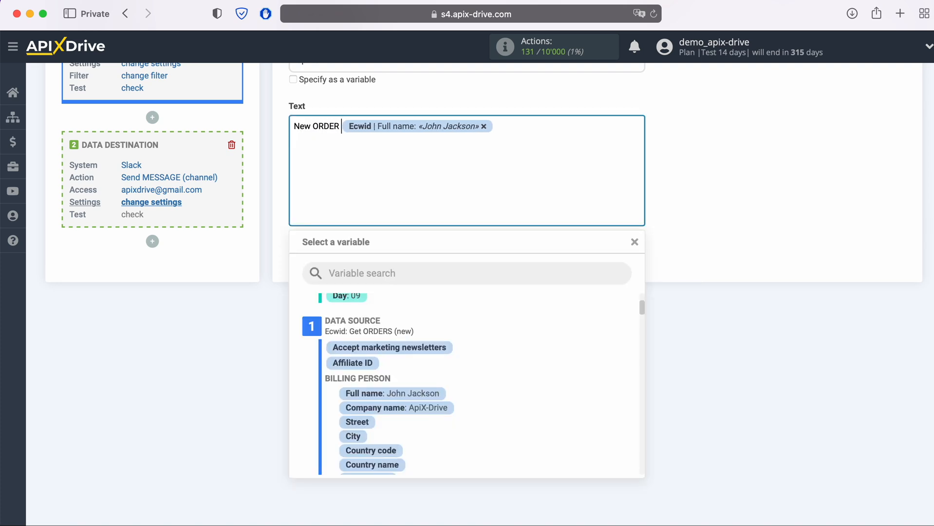
text(d)
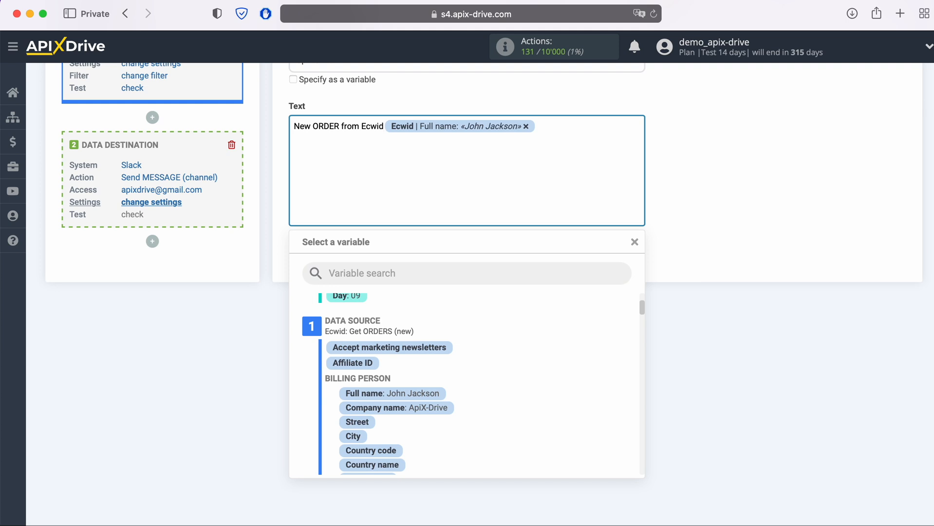
key(Return)
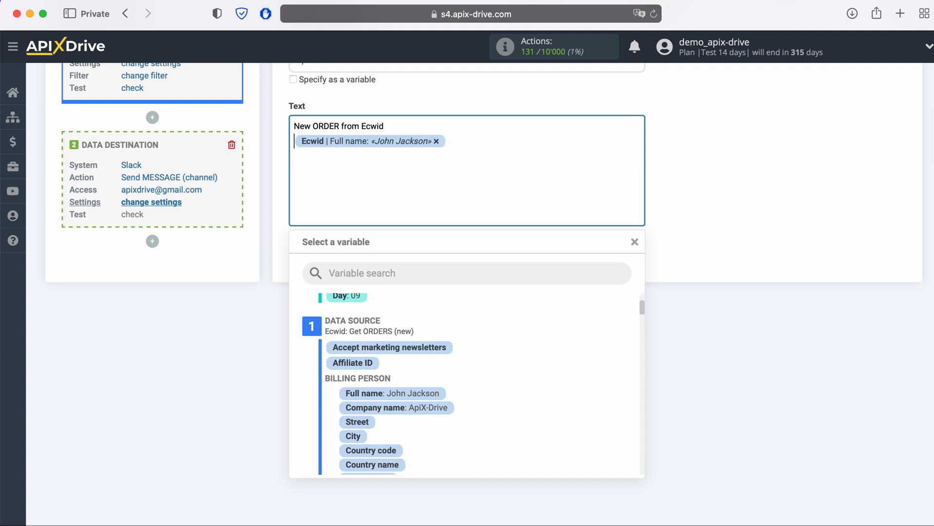
Step: Label the name line 'Name' and add an 'Email' line with the order's E-mail variable
text(Name)
click(511, 142)
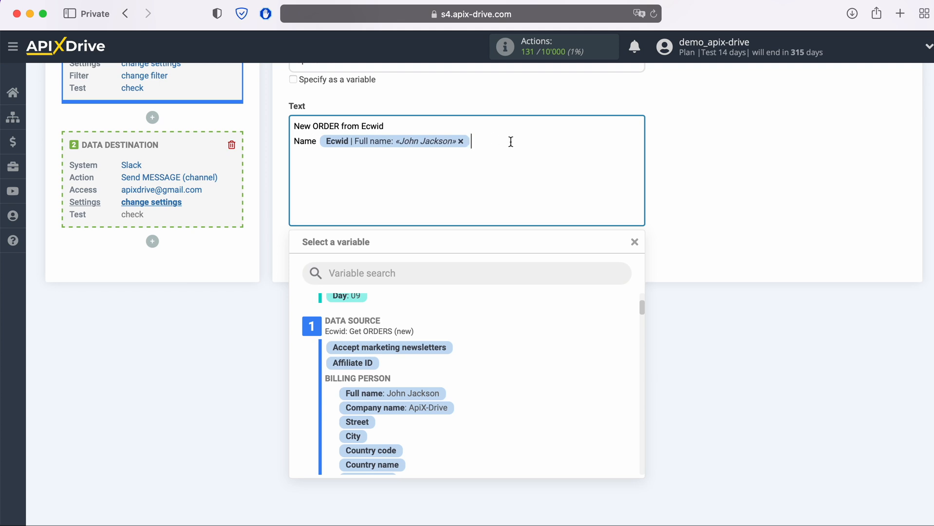
key(Return)
text(Email)
scroll(510, 380, down, 5)
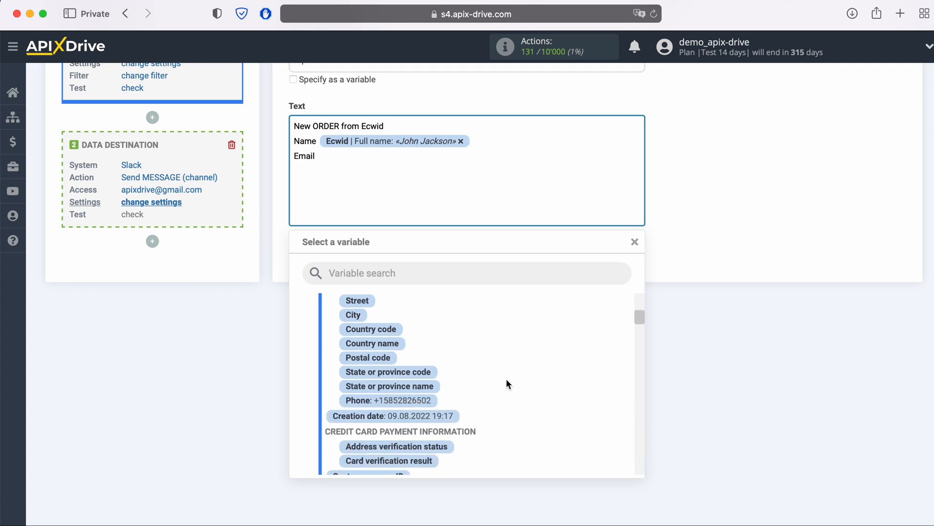
scroll(504, 378, down, 6)
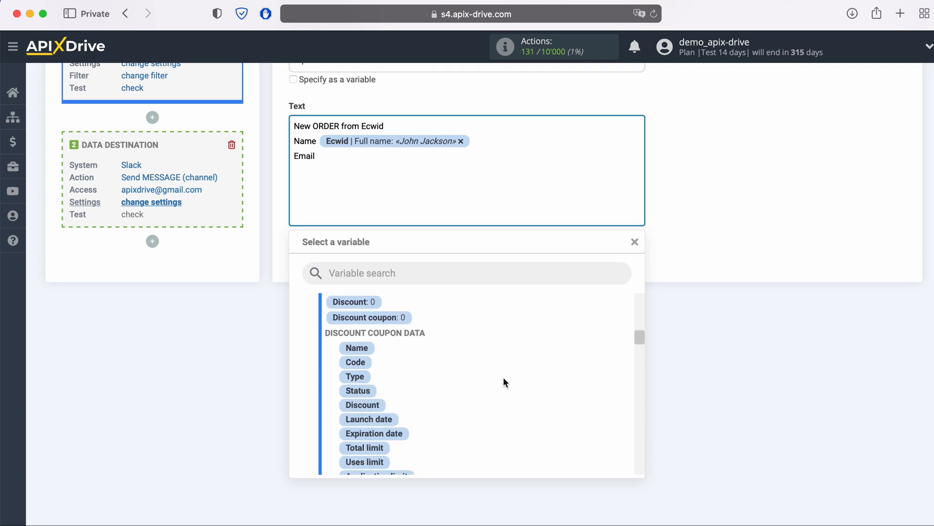
scroll(502, 382, down, 2)
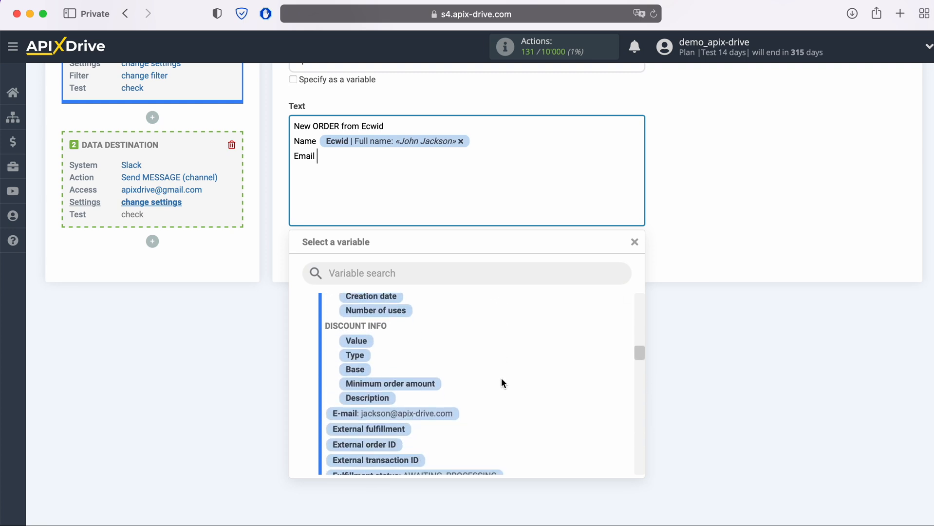
click(445, 412)
key(Return)
Step: Add a 'Phone' line filled with the customer's phone variable
text(Phone)
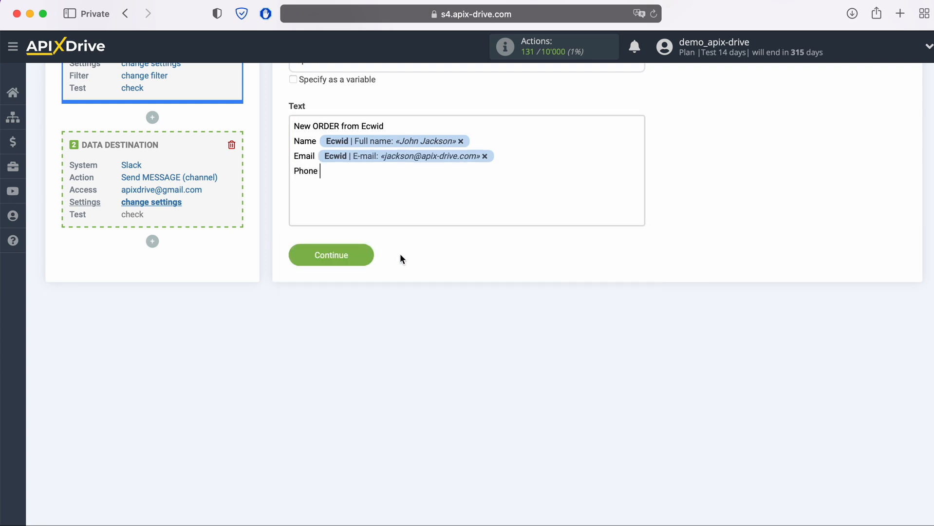
click(396, 175)
scroll(517, 455, up, 6)
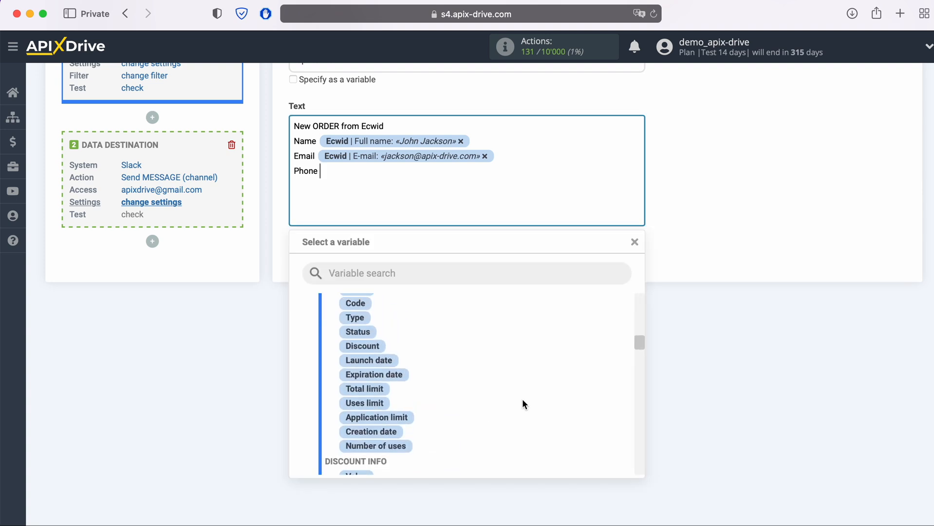
scroll(512, 396, up, 4)
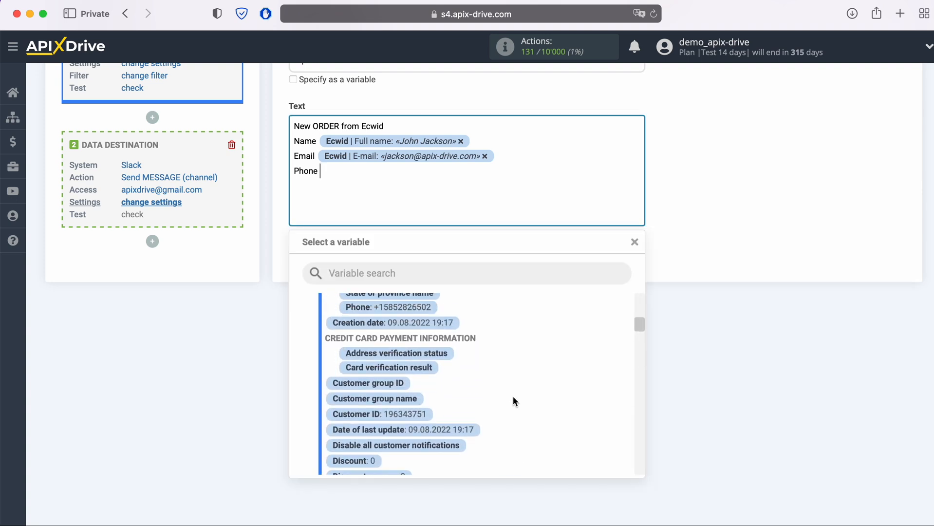
click(422, 358)
key(Return)
Step: Add a 'Product' line filled with the item Name variable
text(Product)
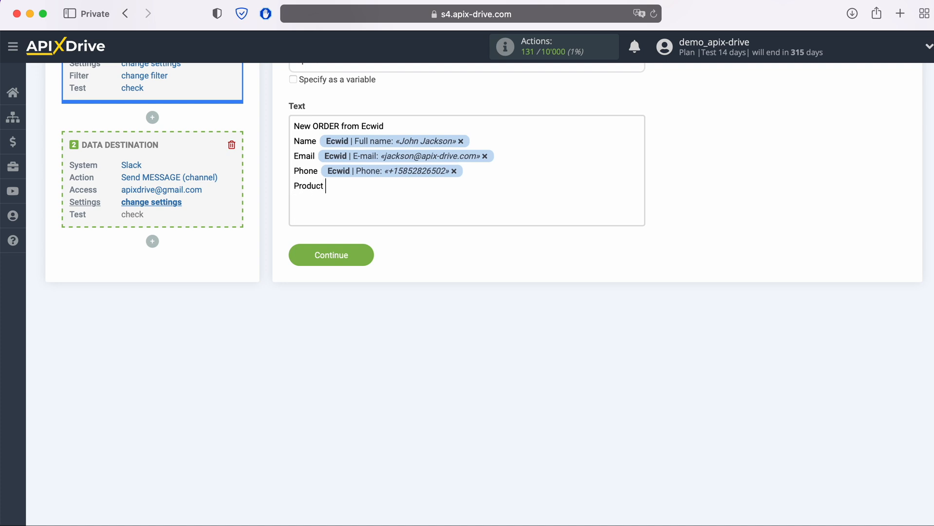
click(409, 187)
scroll(545, 414, down, 2)
scroll(545, 417, down, 6)
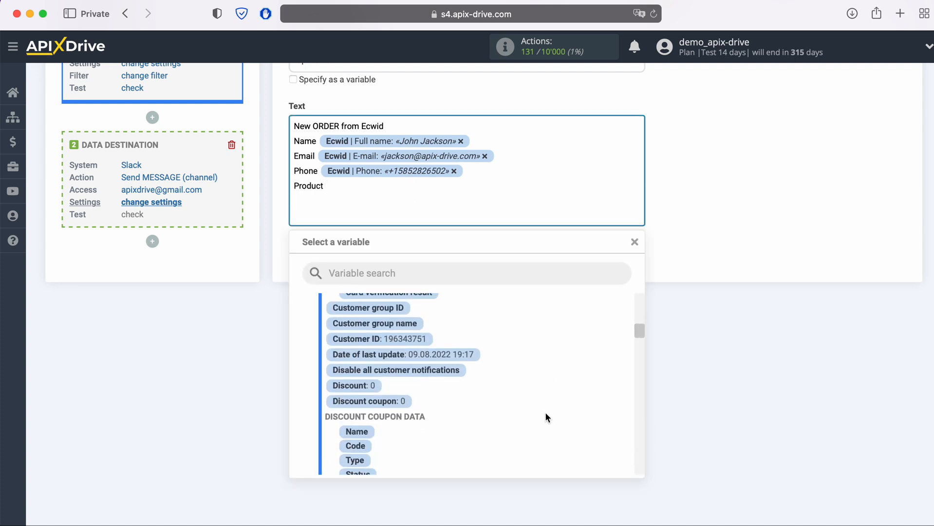
scroll(545, 414, down, 5)
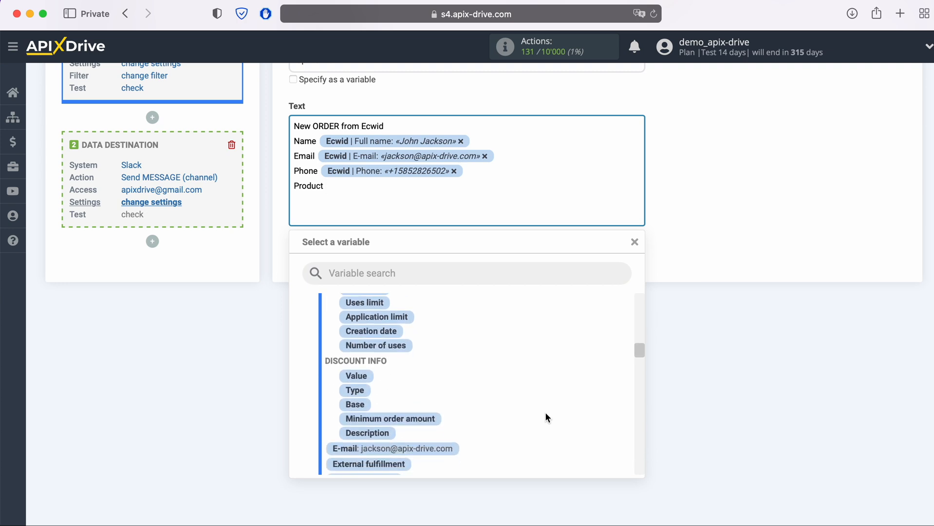
scroll(545, 418, down, 5)
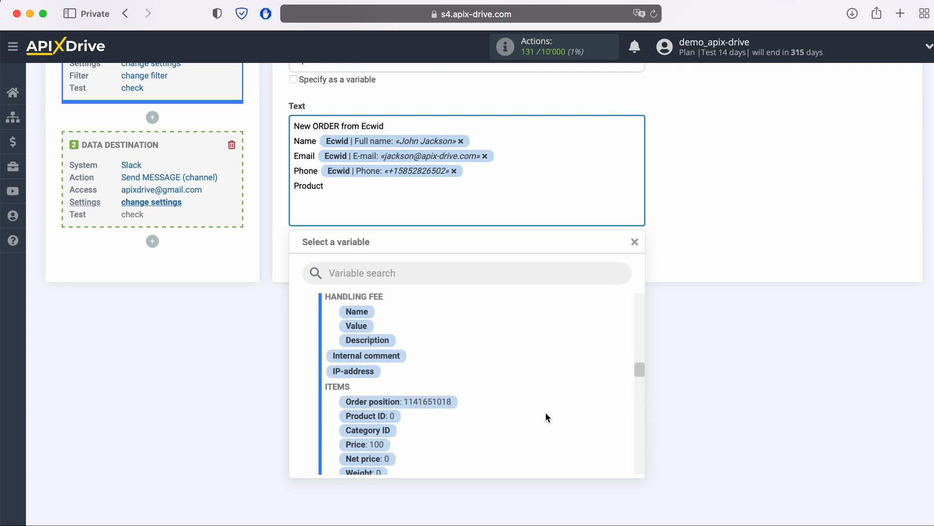
scroll(545, 413, down, 1)
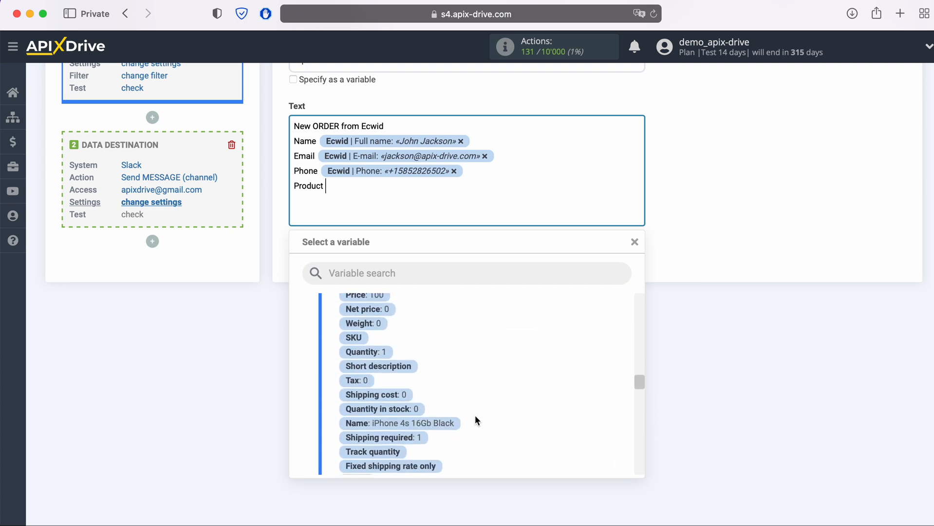
click(437, 420)
key(Return)
Step: Add a 'Price' line with the item Price variable and save the message settings
text(Price)
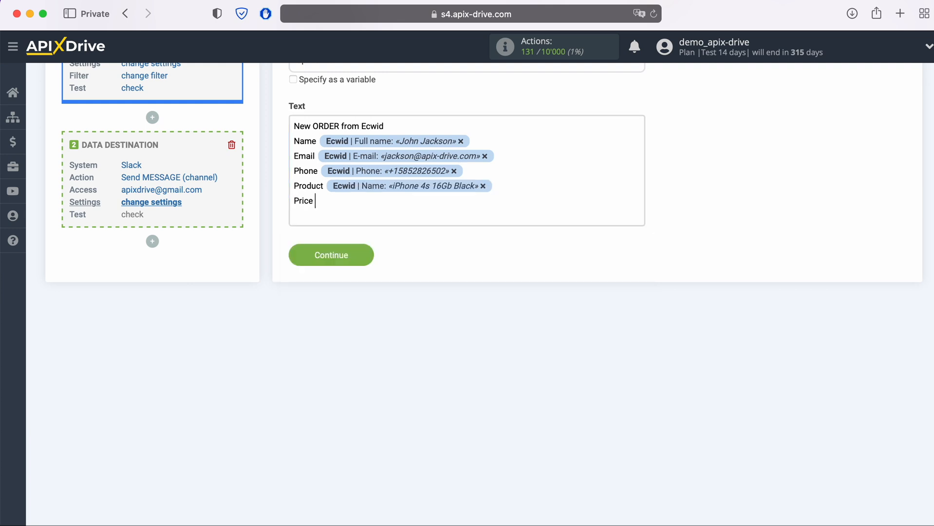
click(394, 219)
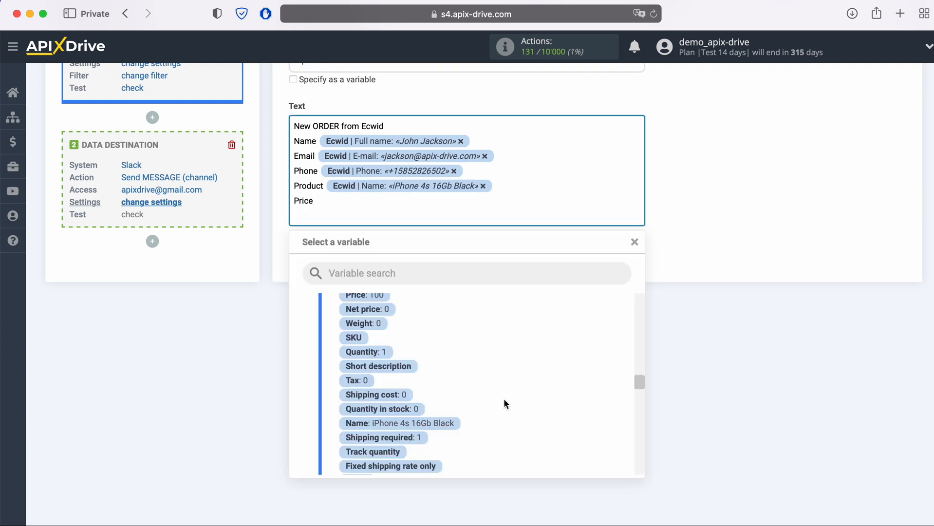
scroll(505, 399, up, 3)
click(365, 344)
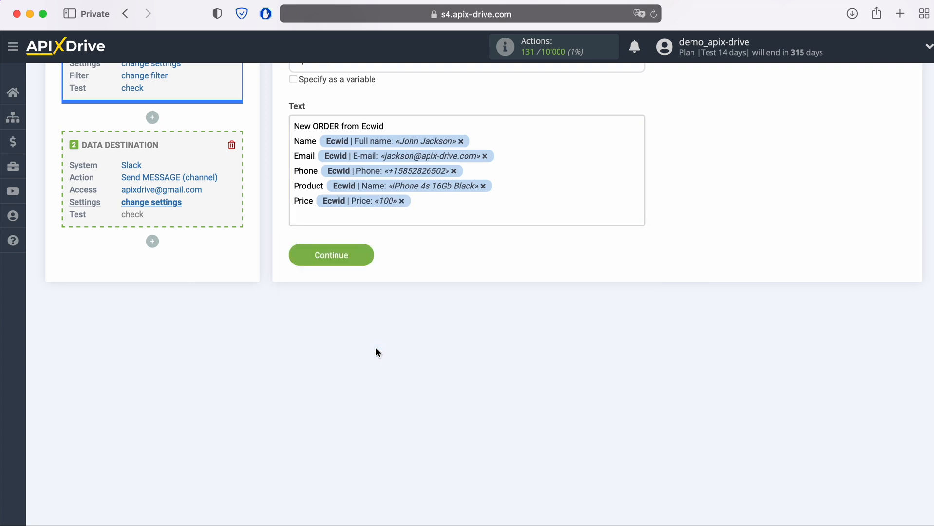
click(370, 256)
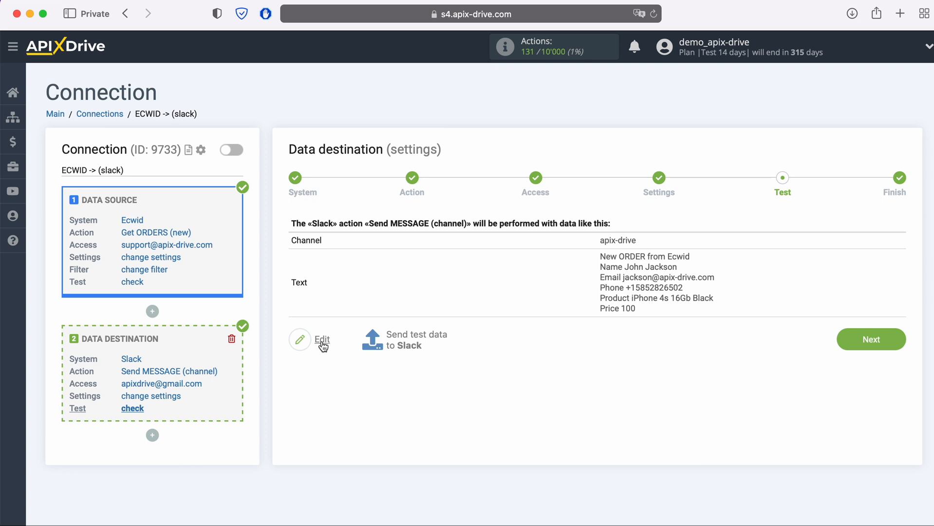
Step: Send the previewed order message to Slack as test data
click(414, 336)
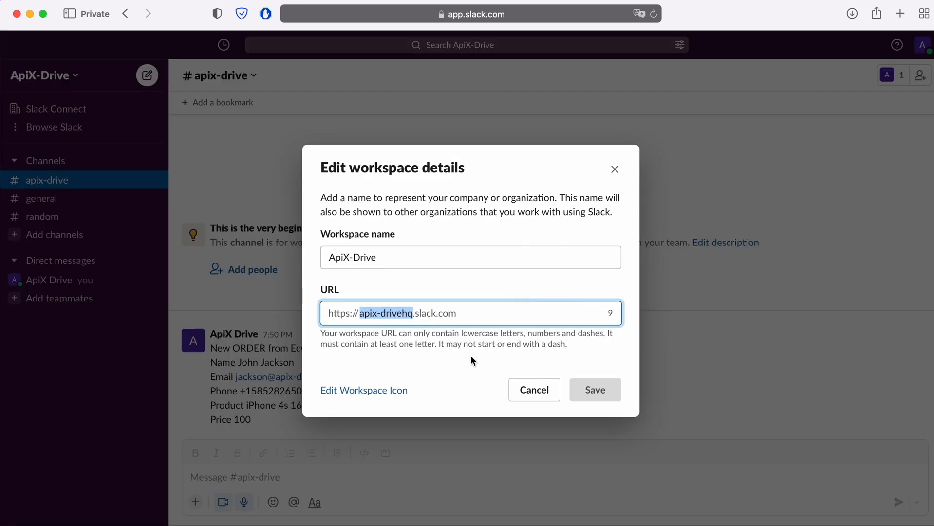
Step: Close the Edit workspace details dialog to reveal the test order message in #apix-drive
click(613, 171)
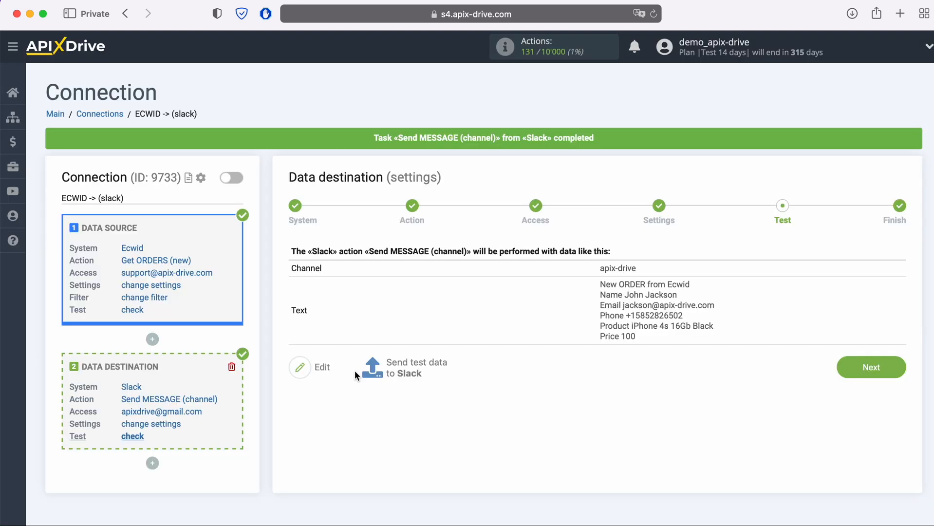
Step: Finish setup, enable auto-update for ECWID -> (slack), and save a 5-minute update interval
click(897, 368)
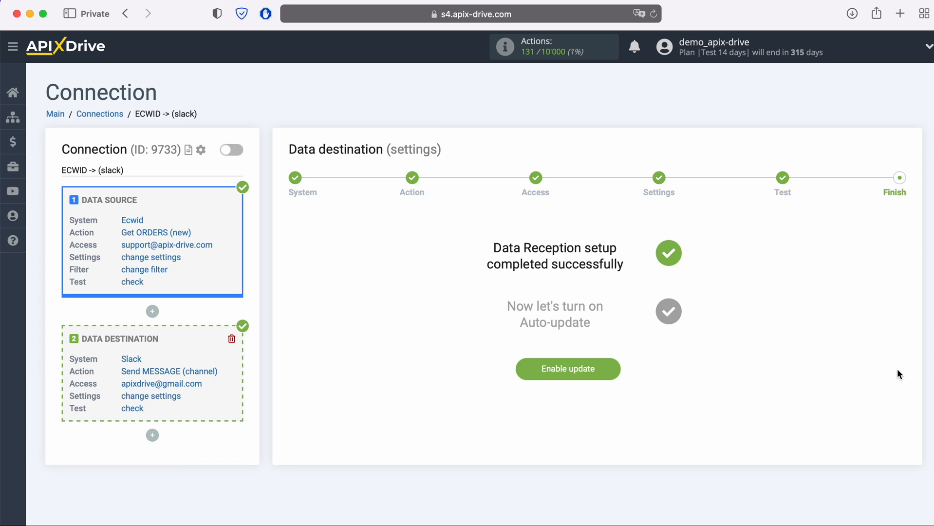
click(610, 374)
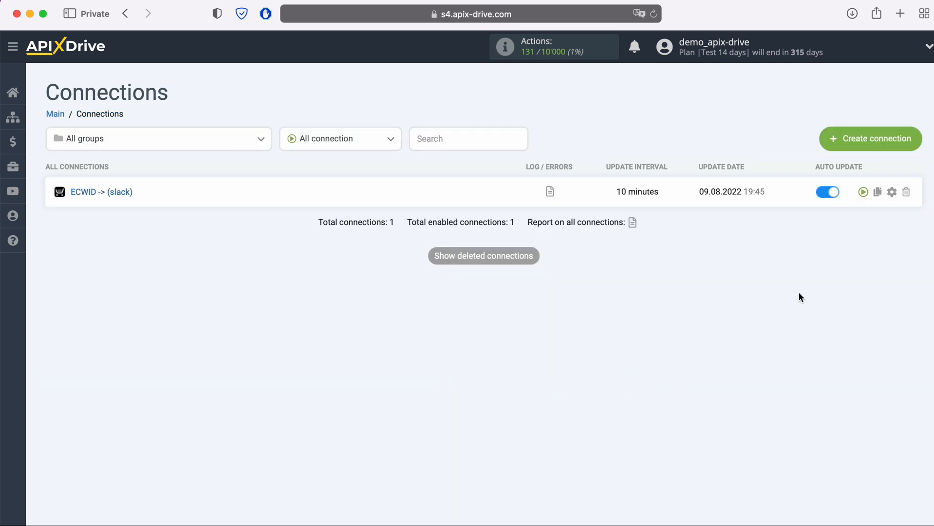
click(892, 192)
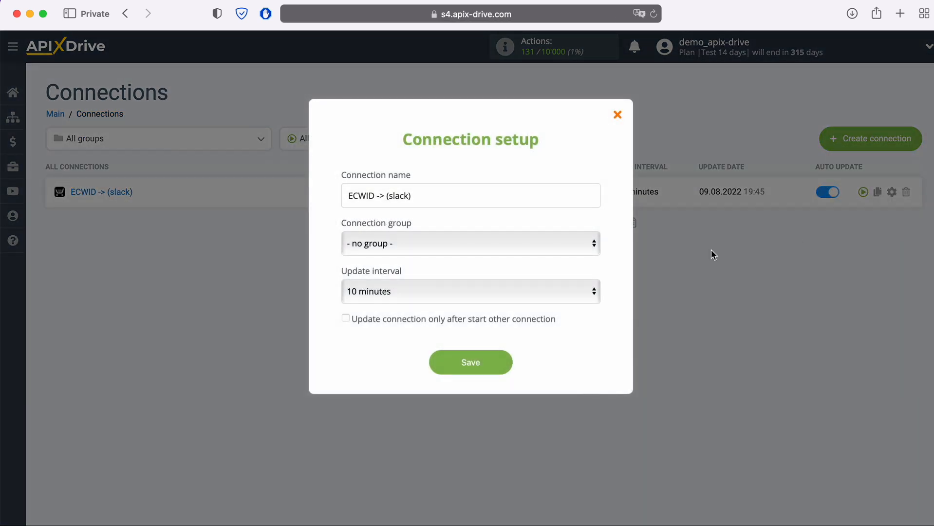
click(576, 292)
click(490, 271)
click(507, 370)
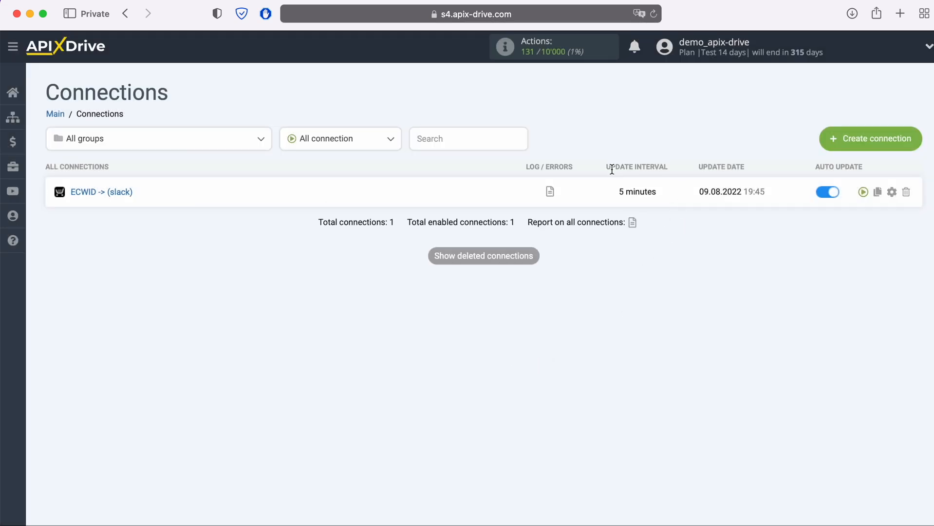